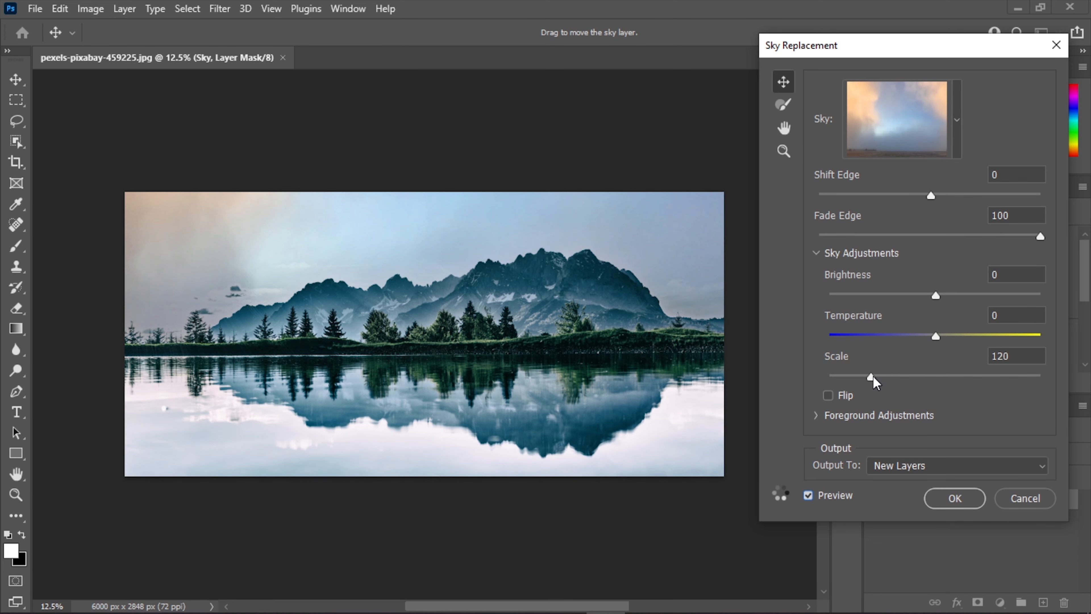
- Apply the sky replacement with shift edge 14, fade edge 79, brightness 20, temperature -47, flipped sky, lighting adjustment 67 and color adjustment 26
left_click_drag(936, 336, 885, 338)
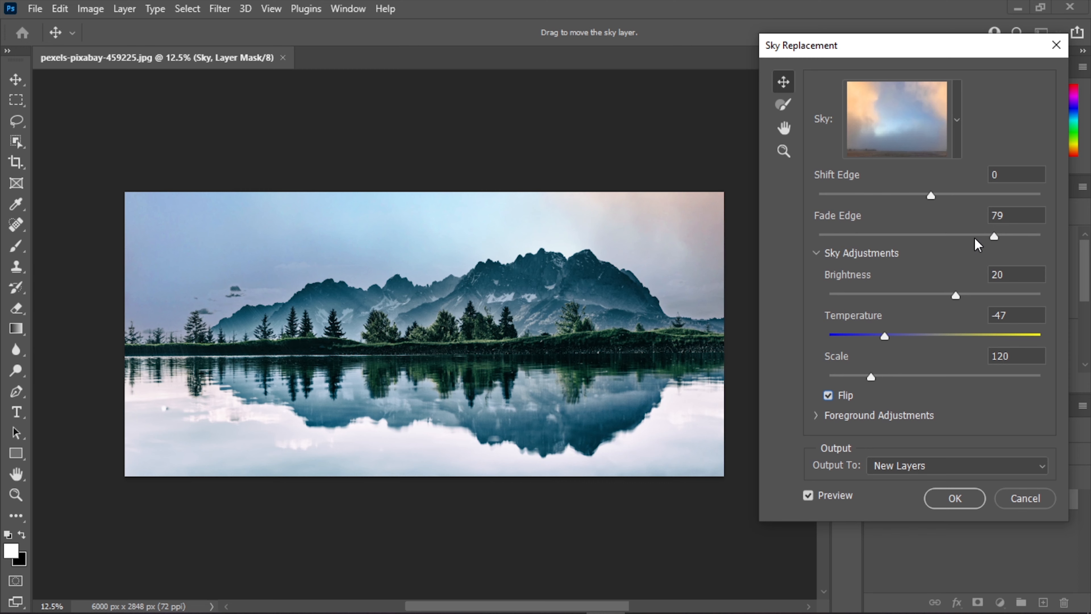
left_click(862, 418)
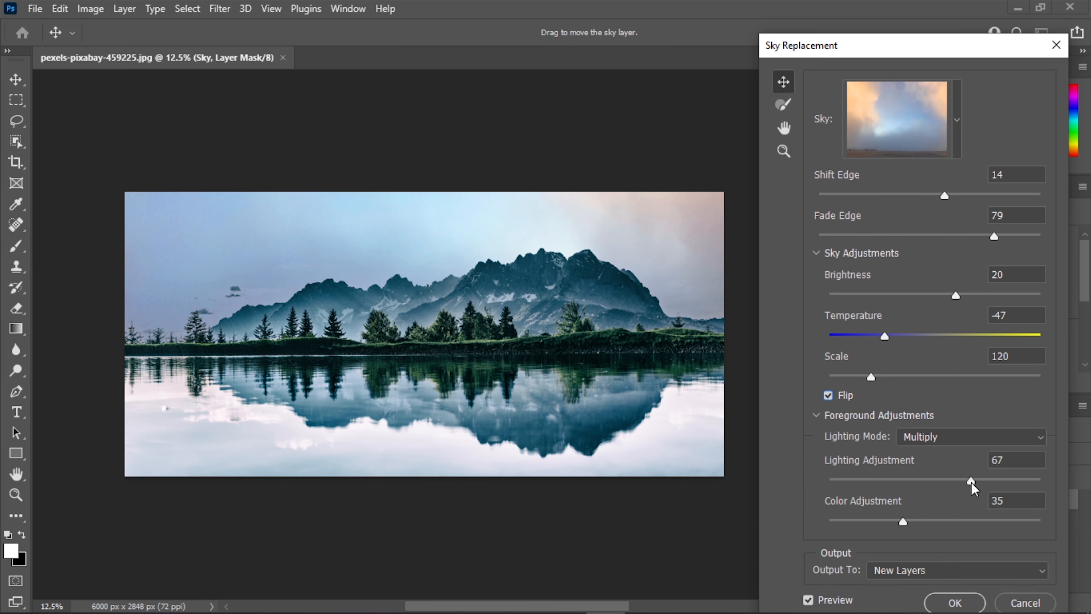
left_click_drag(901, 522, 883, 519)
left_click_drag(852, 51, 840, 11)
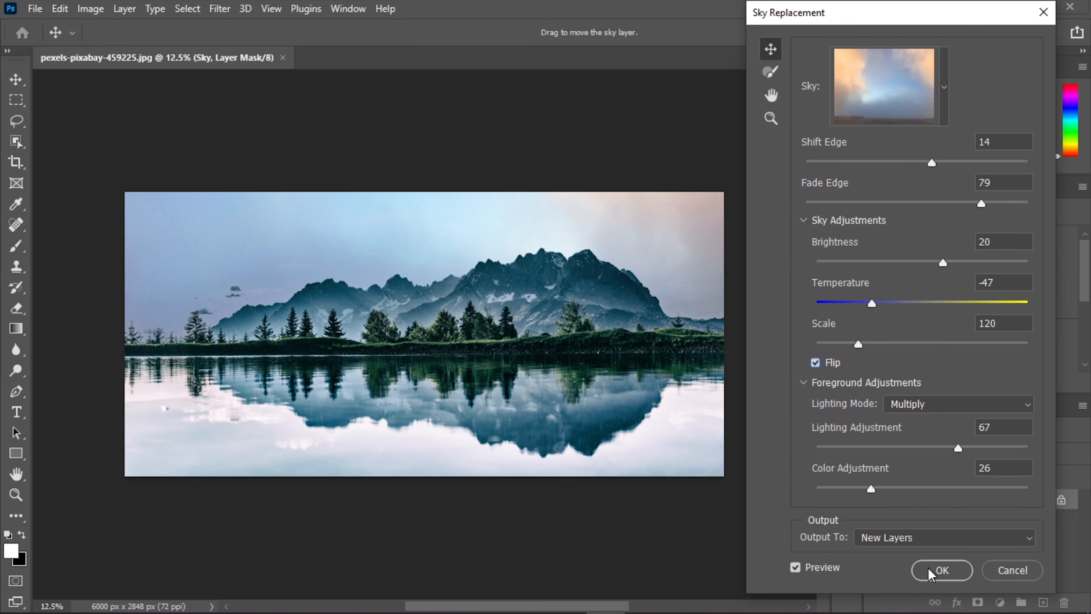
left_click(929, 571)
- Collapse the Sky Replacement Group and toggle its visibility to compare the photo before and after
scroll(914, 546, "down", 2)
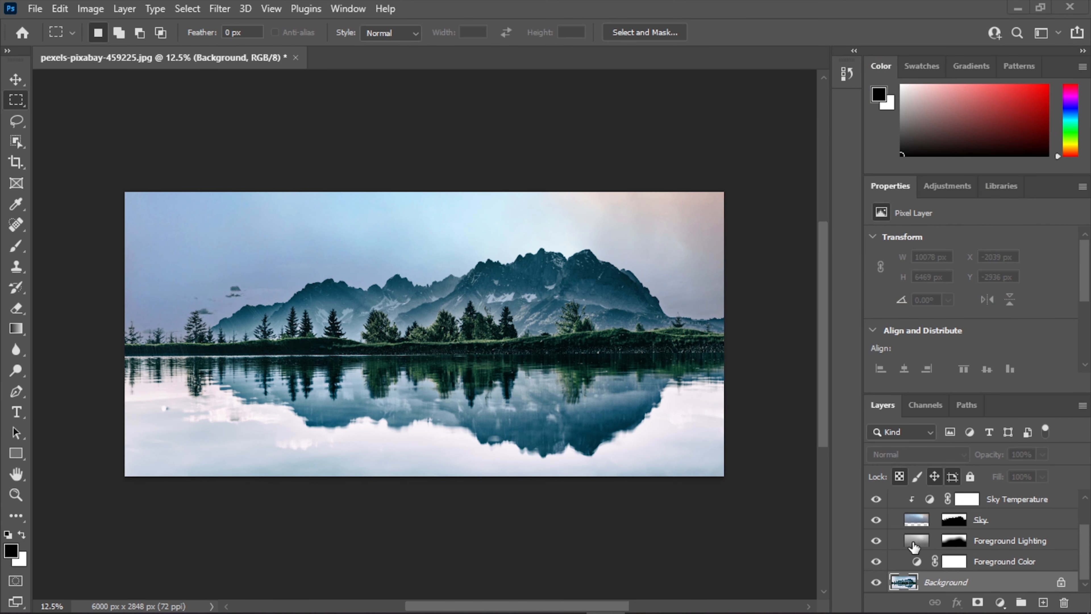
scroll(1081, 538, "up", 3)
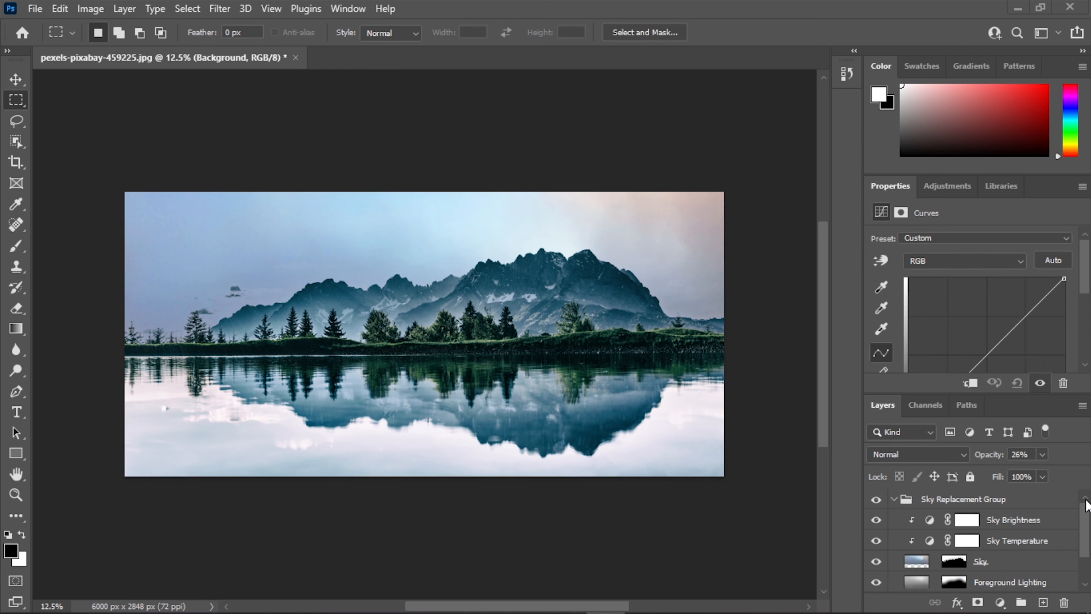
left_click(894, 499)
left_click(876, 499)
left_click(876, 499)
left_click(877, 500)
left_click(876, 499)
- Choose the Spot Healing Brush and try it on the small dark clouds above the trees on the photo's left side
left_click_drag(265, 280, 125, 293)
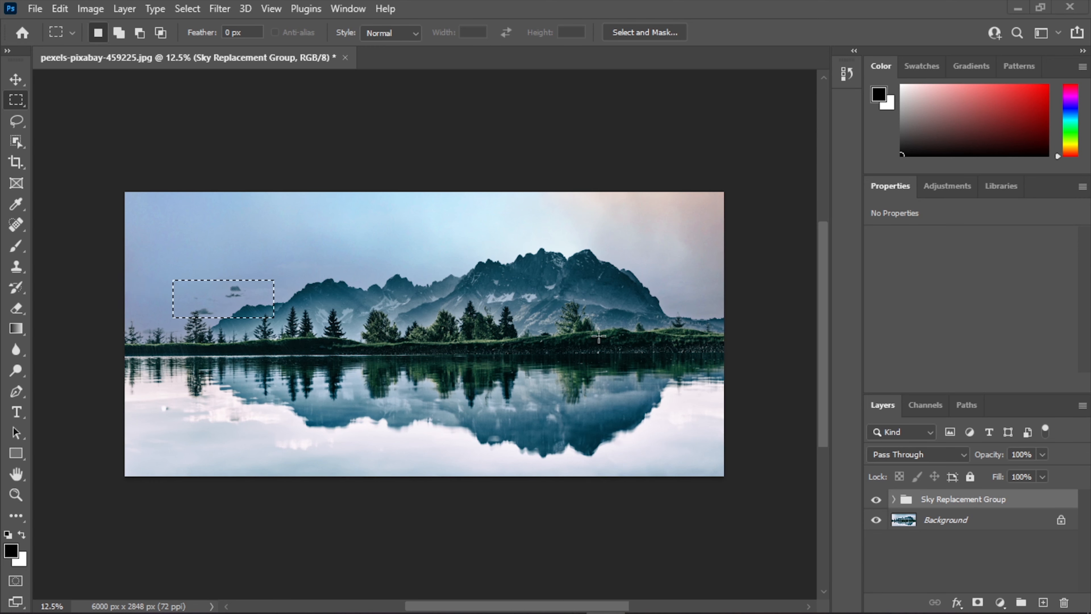
left_click(389, 319)
left_click(20, 224)
key("shift+j")
key("shift+j")
right_click(24, 223)
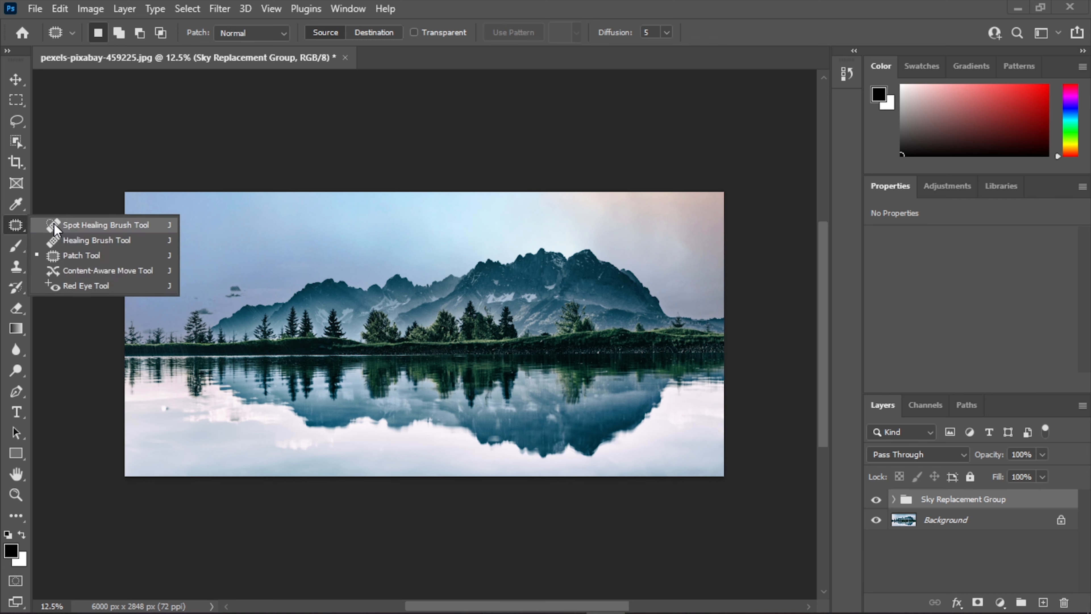
left_click(82, 225)
left_click(246, 292)
left_click(551, 254)
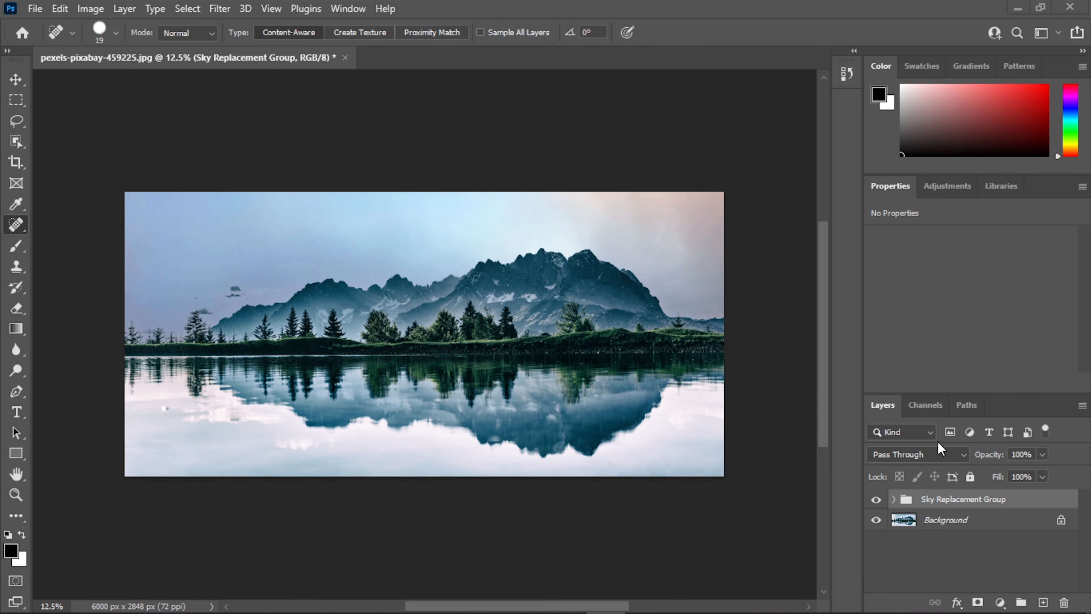
- Unlock the Background layer and heal away its small dark clouds with a 175 px Spot Healing Brush
left_click(895, 500)
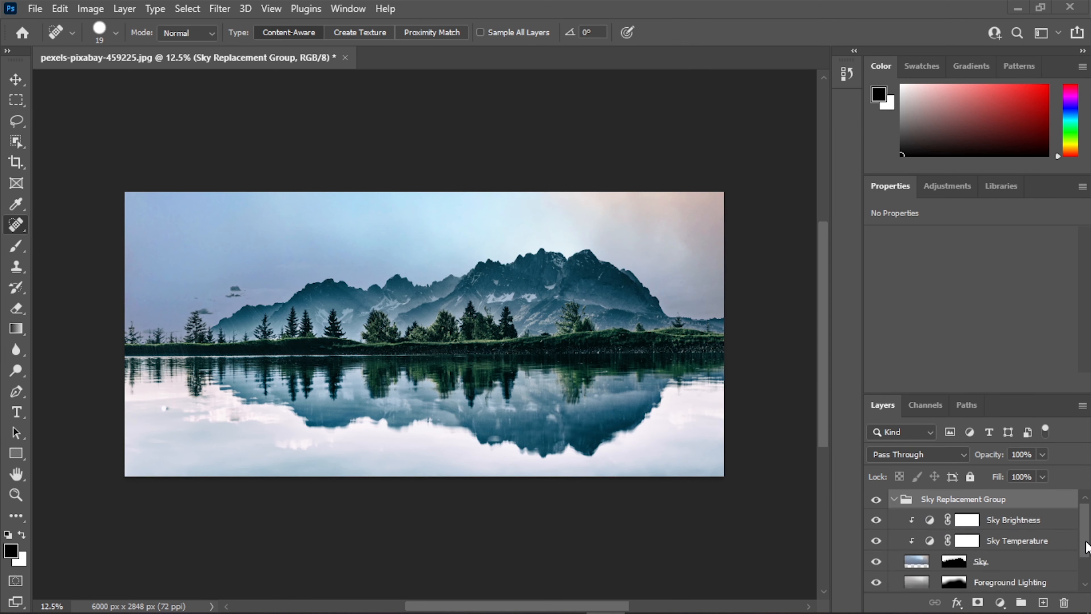
left_click_drag(1087, 543, 1087, 565)
left_click(961, 582)
left_click(1061, 582)
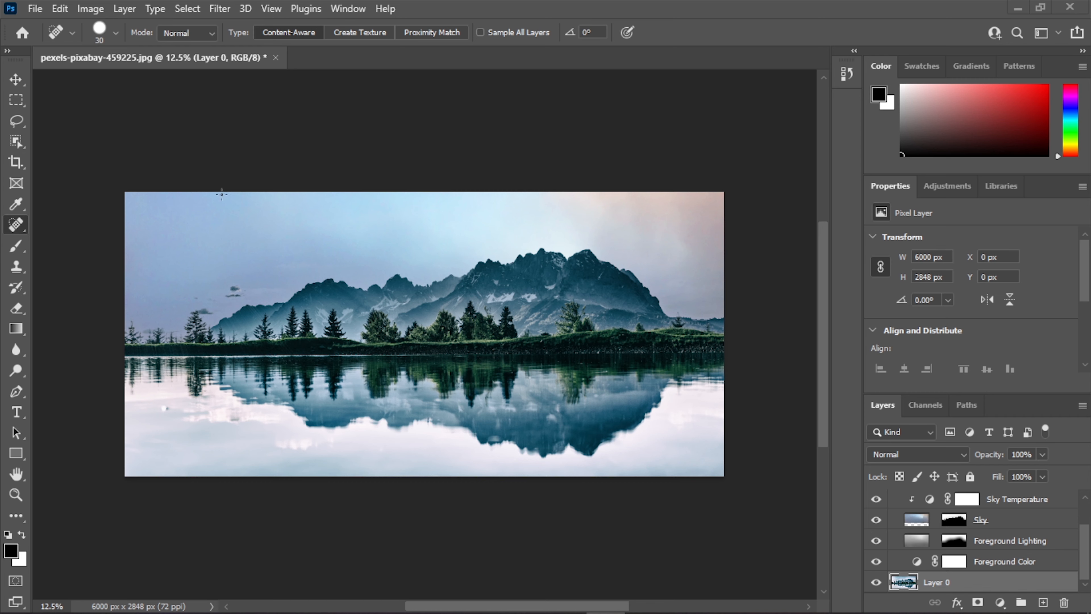
mouse_move(222, 305)
left_mouse_down()
mouse_move(278, 273)
mouse_move(195, 307)
left_mouse_up()
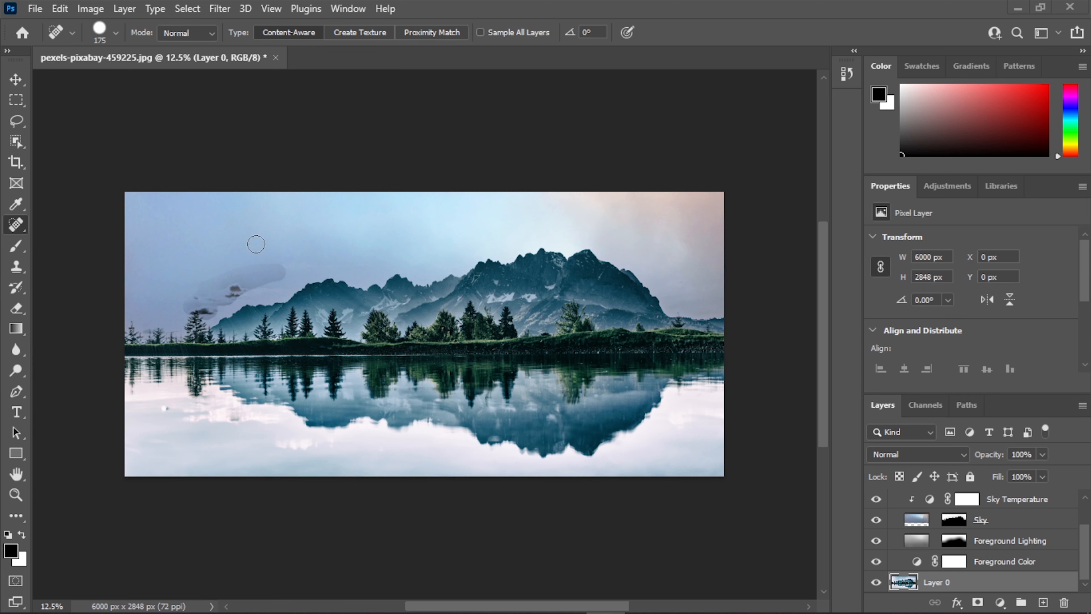
key("v")
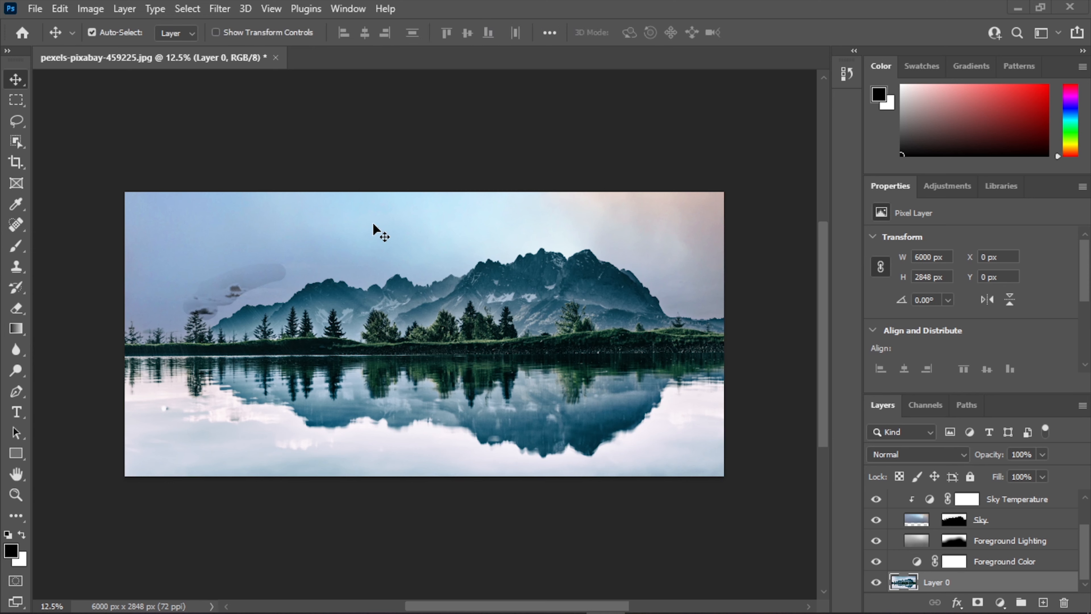
- Draw a closed Pen path around the sky, mountains and shore above the waterline
scroll(1086, 556, "up", 2)
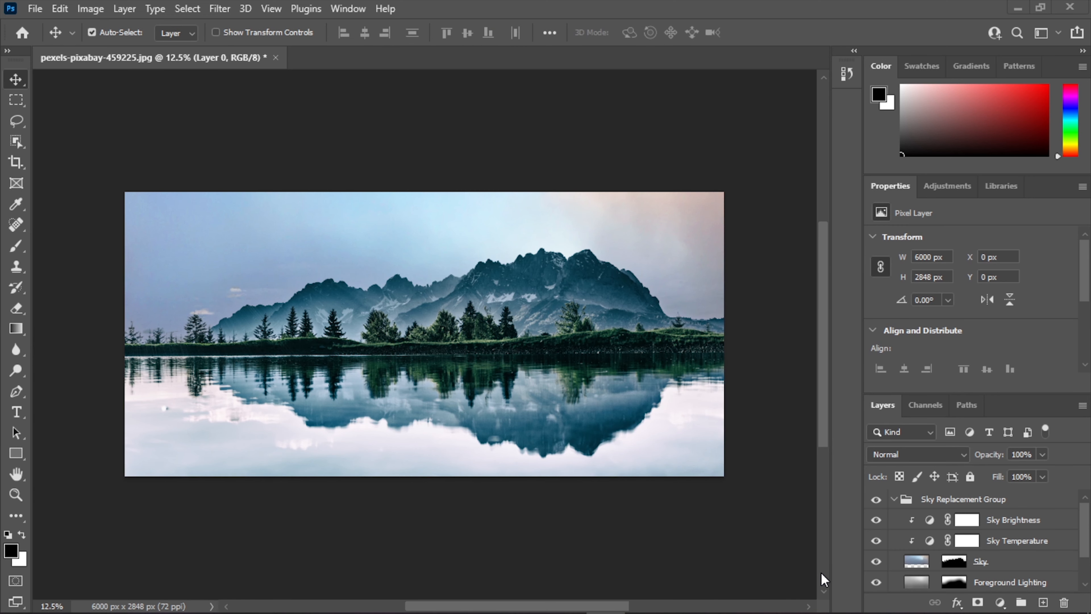
left_click(889, 501)
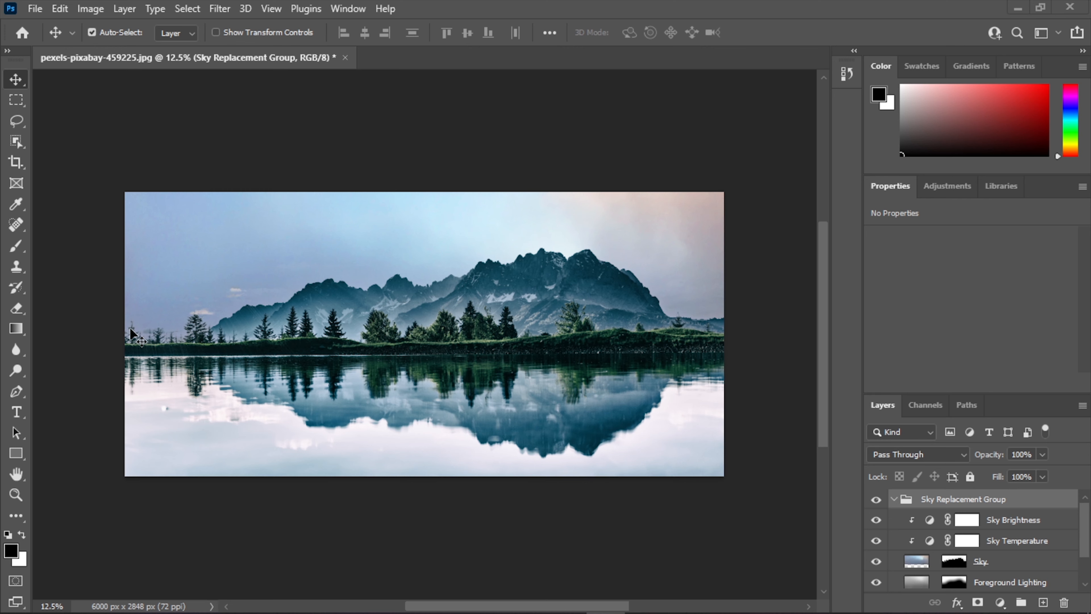
key("p")
left_click(123, 356)
left_click(723, 353)
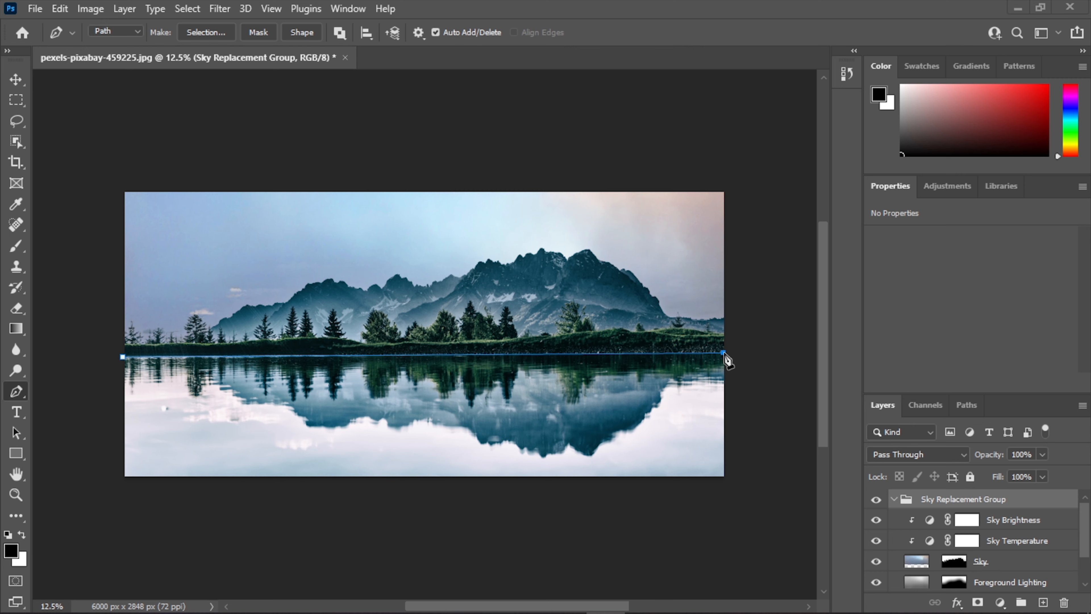
left_click(724, 191)
left_click(125, 192)
left_click(123, 357)
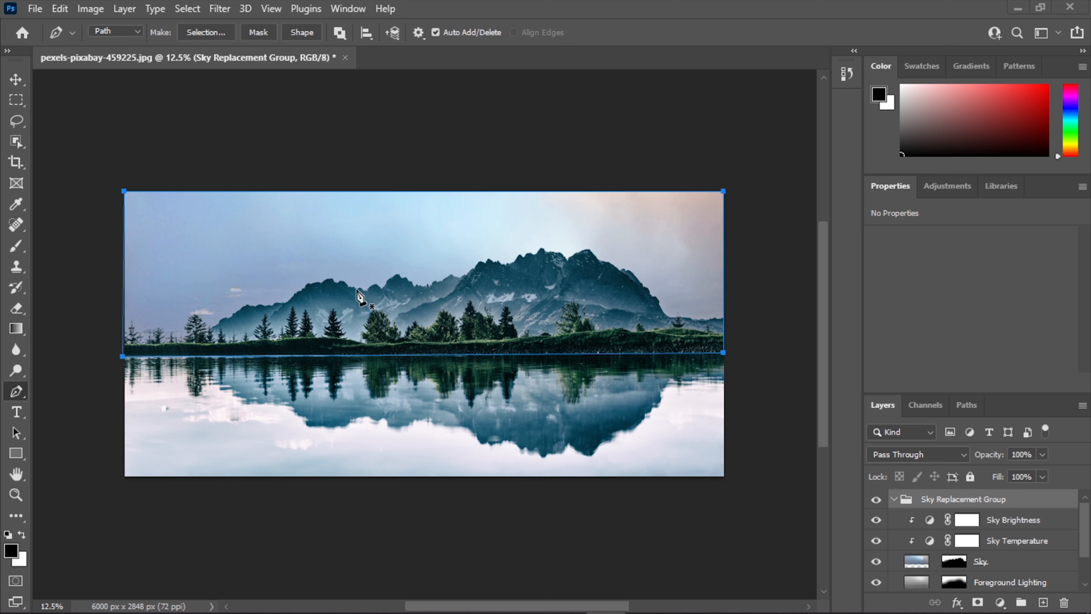
- Convert the path into a new anti-aliased selection with 0 pixels feather on Layer 0
left_click(894, 500)
left_click(923, 519)
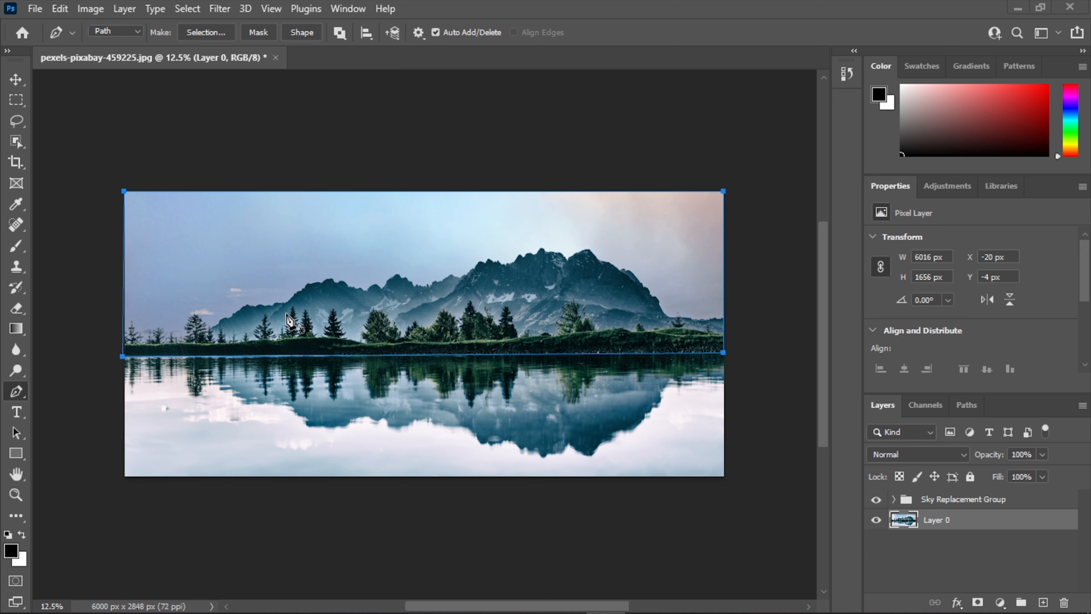
left_click(128, 32)
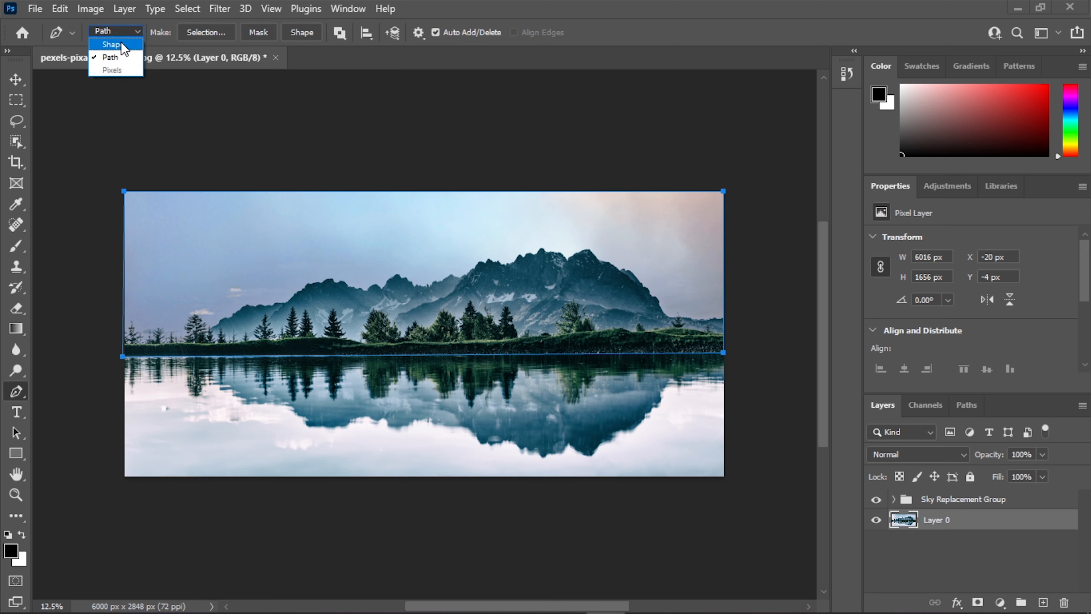
left_click(204, 37)
left_click(201, 32)
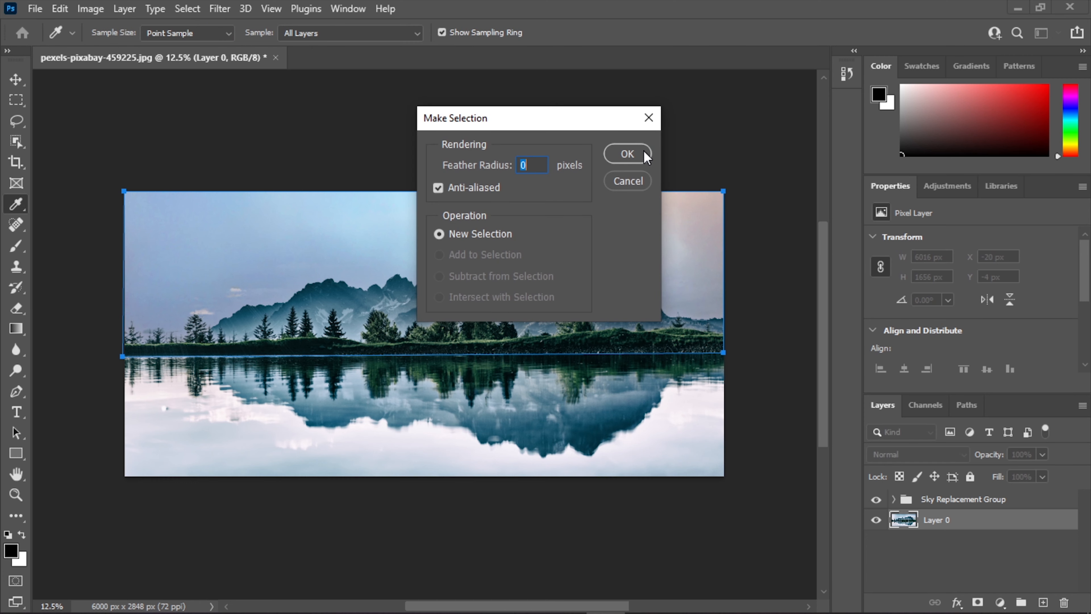
left_click(644, 156)
key("v")
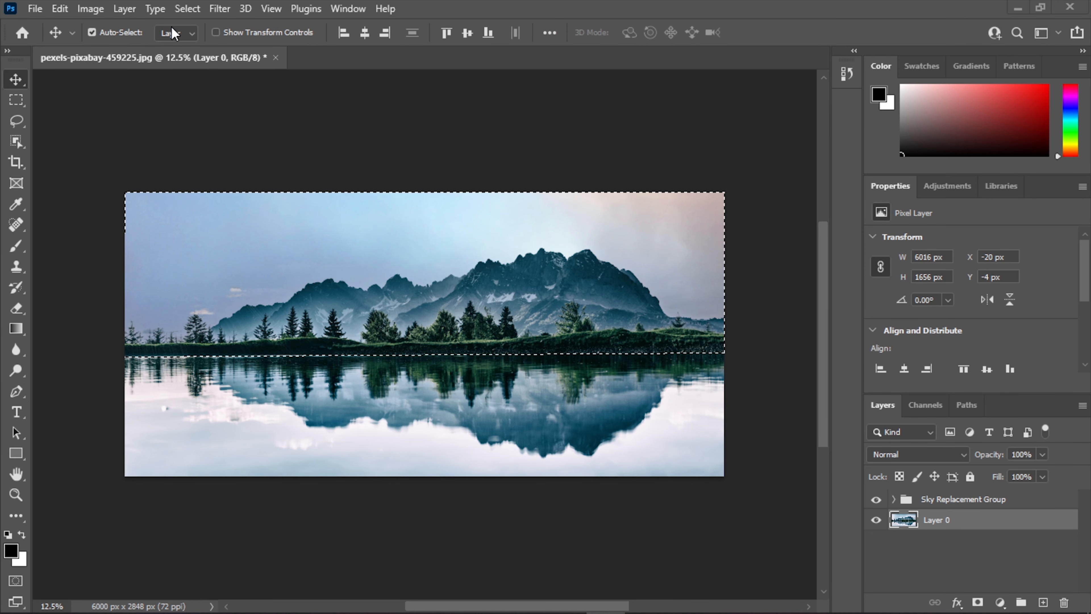
- Copy the selected area above the waterline to a new layer
left_click(98, 12)
key("Escape")
key("ctrl+j")
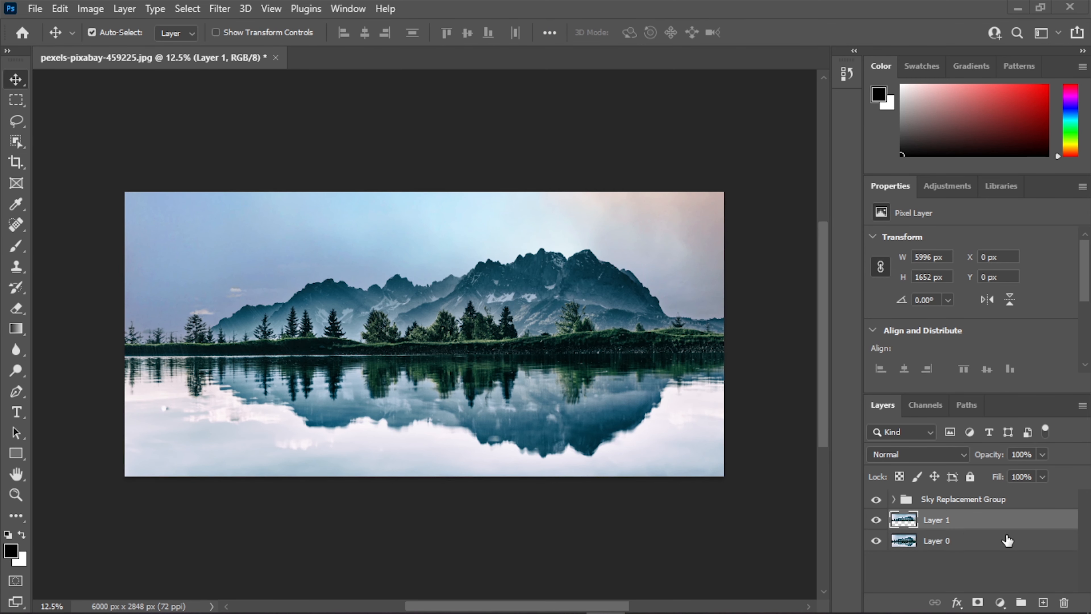
- Rename the cut-out upper layer Up and the full photo layer Whole
double_click(941, 521)
key("Return")
double_click(938, 541)
type("Whole")
key("Return")
- Try to move the upper part of the photo on the canvas, and undo the move
left_click(914, 520)
right_click(917, 518)
left_click(517, 303)
left_click_drag(517, 303, 487, 310)
key("ctrl+z")
- Try to reposition the Up layer slightly with a free transform
scroll(1002, 549, "down", 2)
left_click(1013, 564)
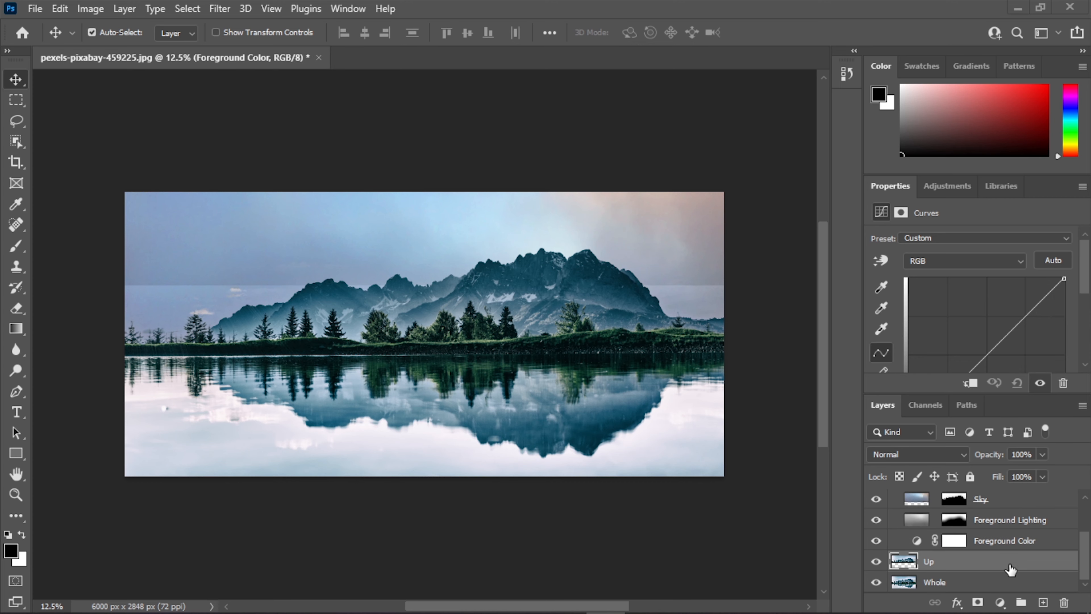
key("ctrl+t")
mouse_move(433, 239)
left_mouse_down()
mouse_move(442, 378)
mouse_move(438, 246)
left_mouse_up()
key("Left")
key("Left")
key("Left")
key("Left")
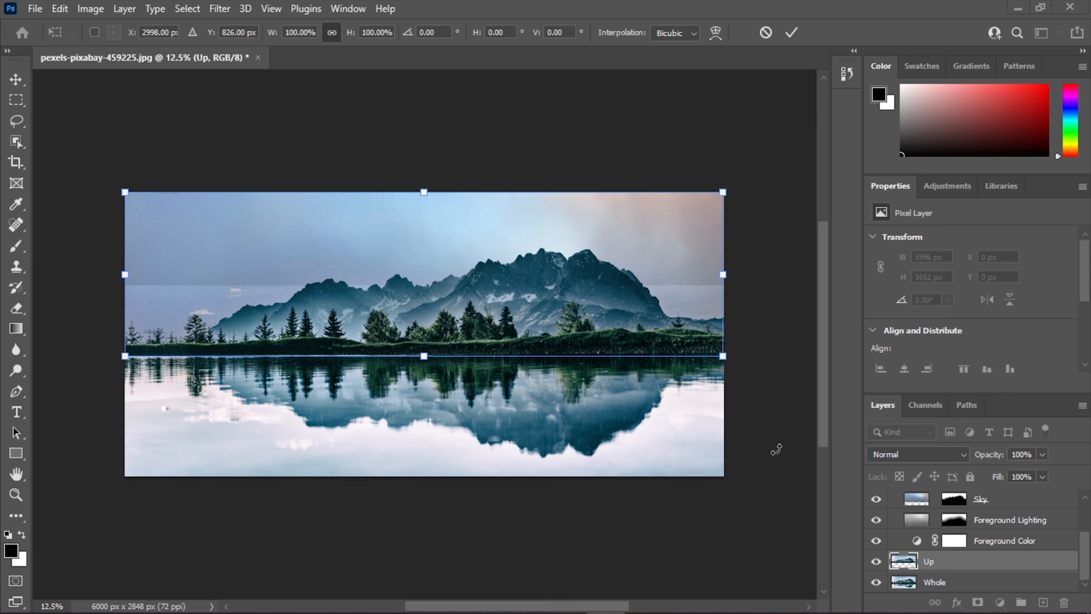
- Cancel the transform of the Up layer and undo the earlier move and layer renames
key("Escape")
key("ctrl+z")
key("ctrl+z")
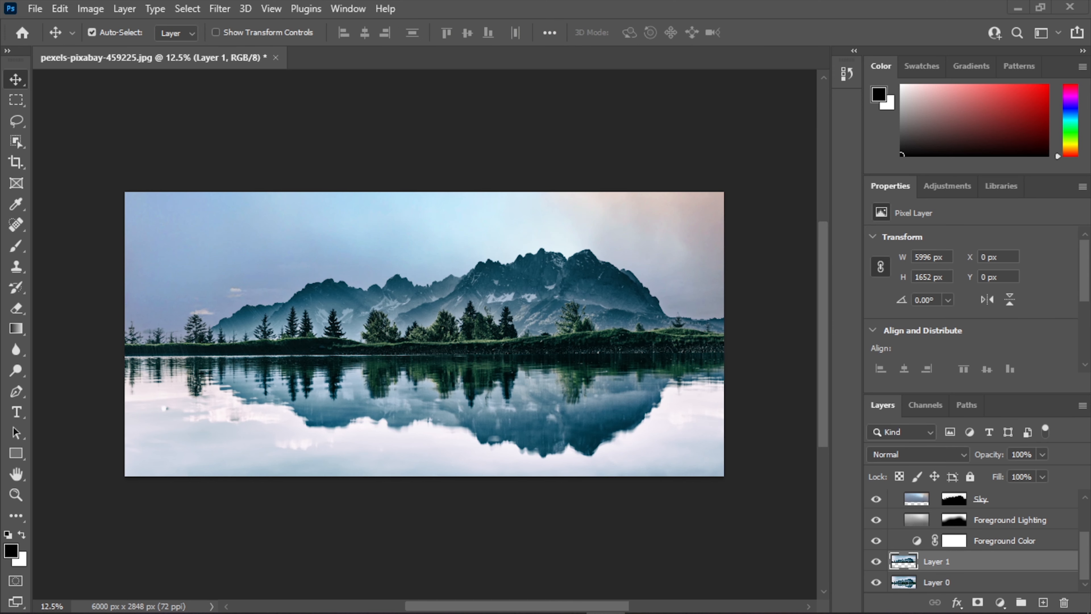
- Merge the Sky Replacement Group with Layer 0, and delete the cut-out Layer 1
left_click(1086, 498)
left_click(1086, 498)
left_click(894, 499)
left_click(956, 505)
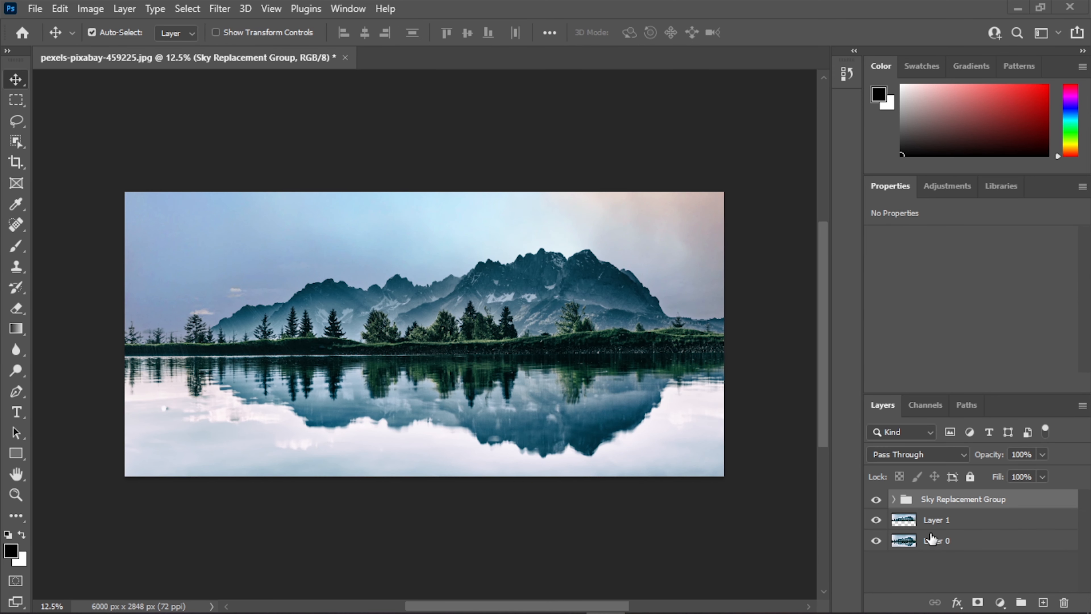
left_click(949, 541, "ctrl")
key("ctrl+e")
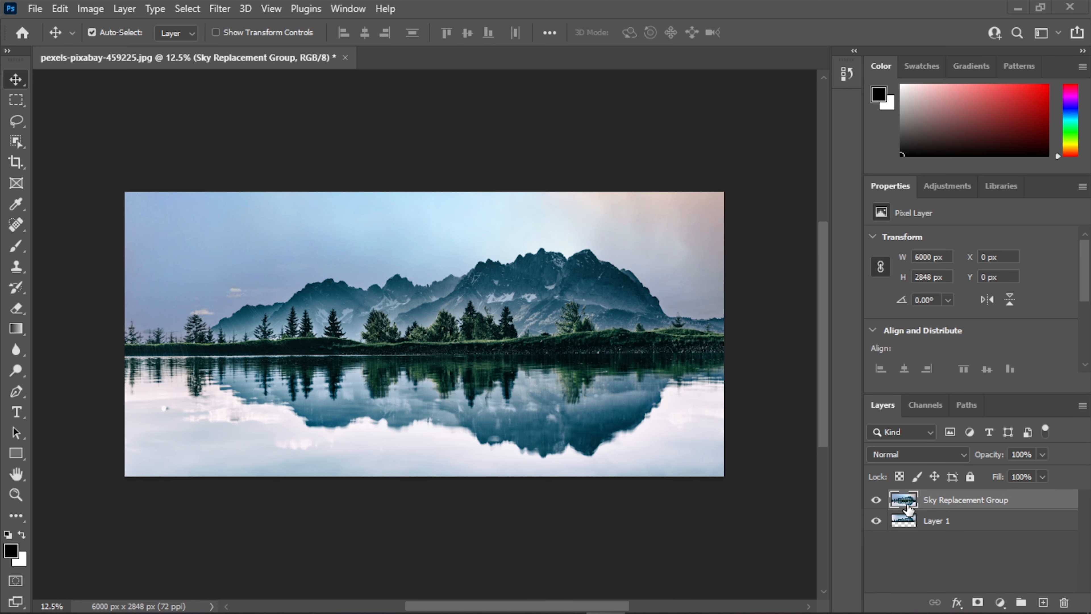
mouse_move(940, 522)
left_mouse_down()
mouse_move(930, 531)
mouse_move(928, 497)
mouse_move(931, 524)
left_mouse_up()
key("Delete")
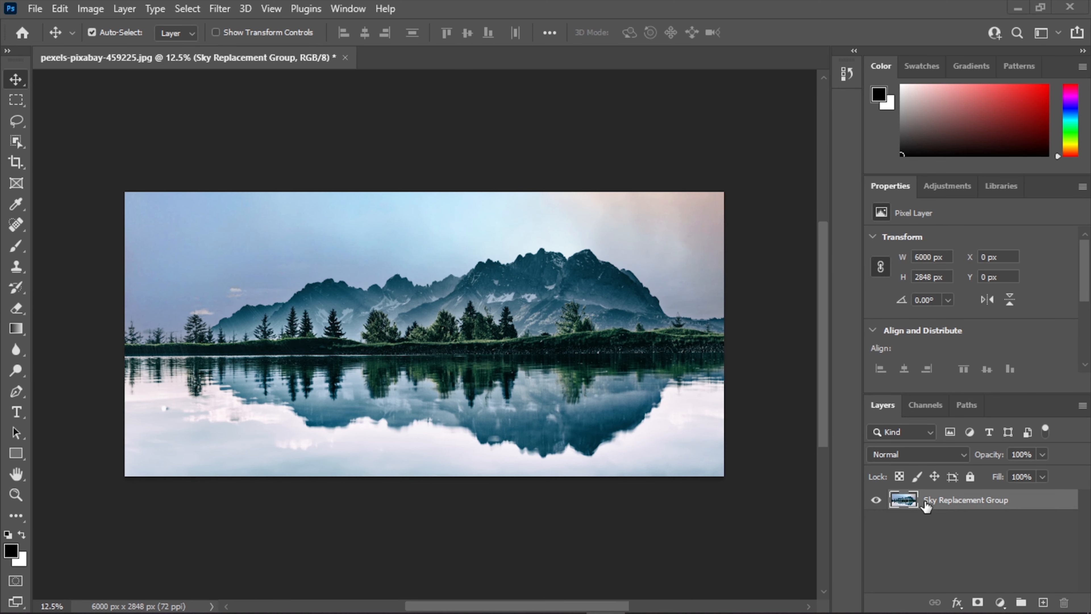
- Start a Pen path along the waterline from the photo's left edge to its right edge
key("p")
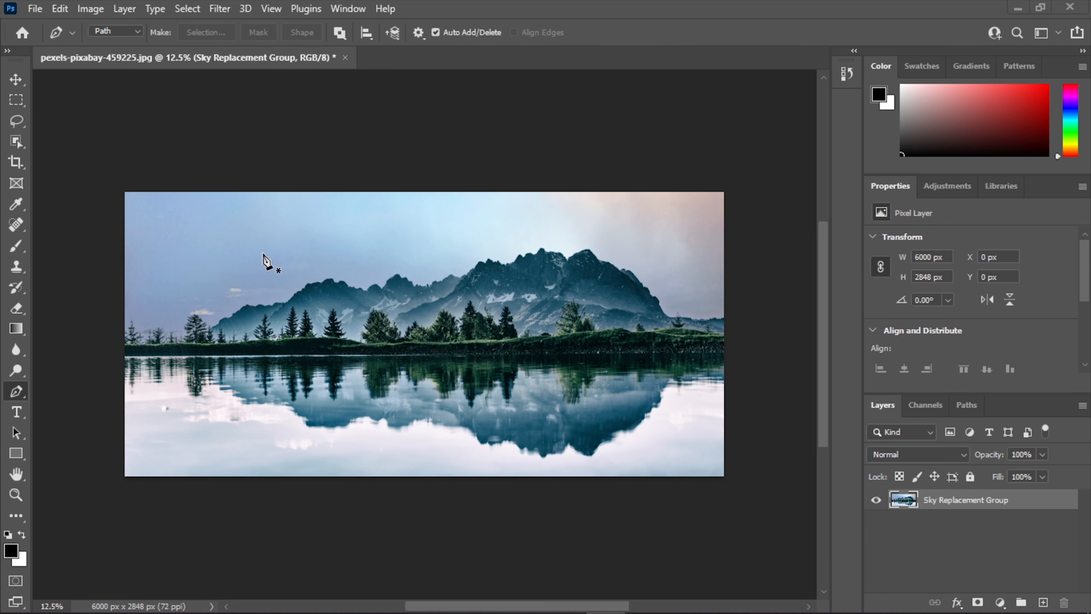
left_click(123, 357)
left_click(723, 353)
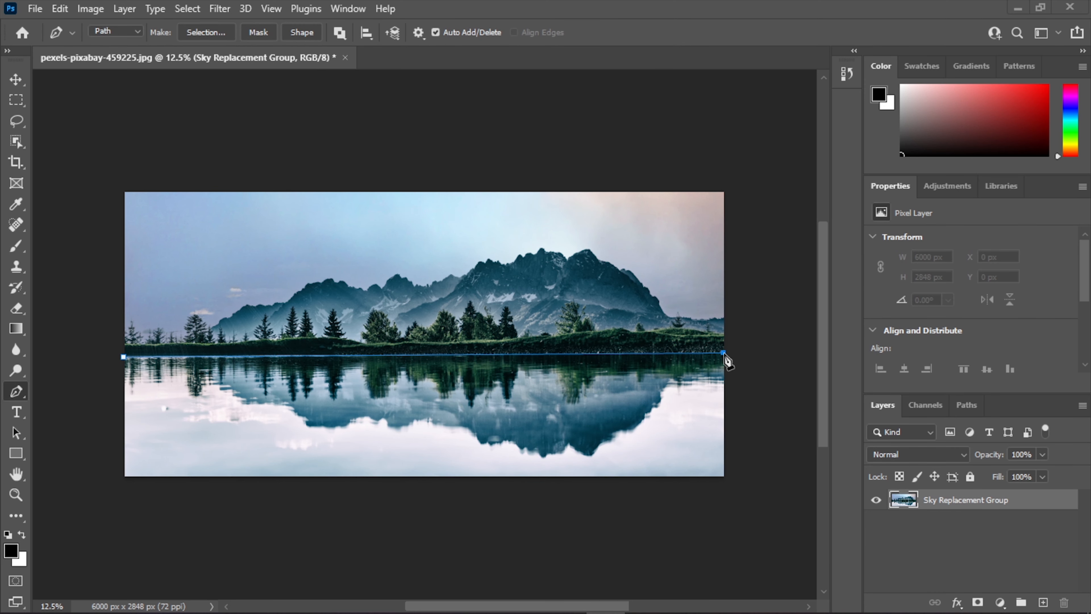
- Place a Pen path anchor at the photo's upper-left corner
scroll(741, 209, "left", 3)
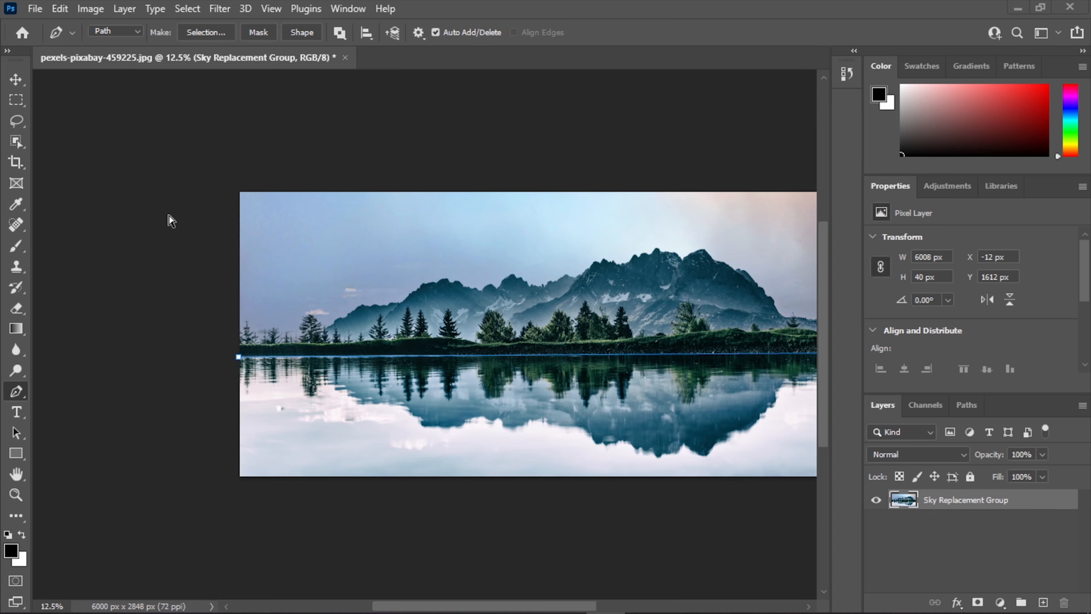
key("ctrl+plus")
key("ctrl+plus")
key("ctrl+plus")
scroll(230, 249, "left", 5)
scroll(229, 249, "up", 4)
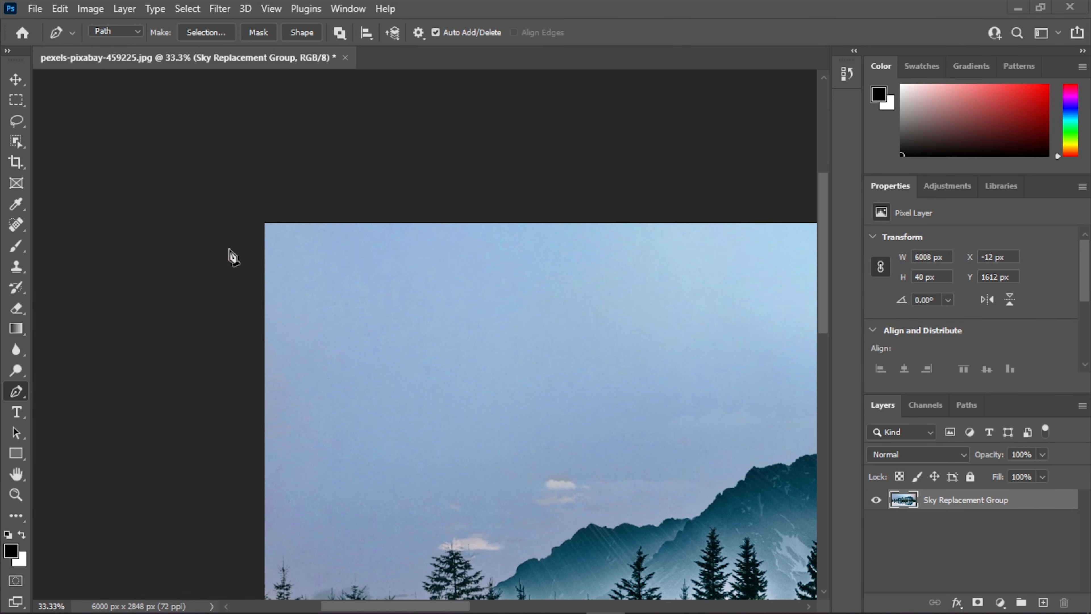
key("ctrl+plus")
key("ctrl+plus")
key("ctrl+plus")
scroll(231, 255, "up", 3)
scroll(231, 255, "left", 1)
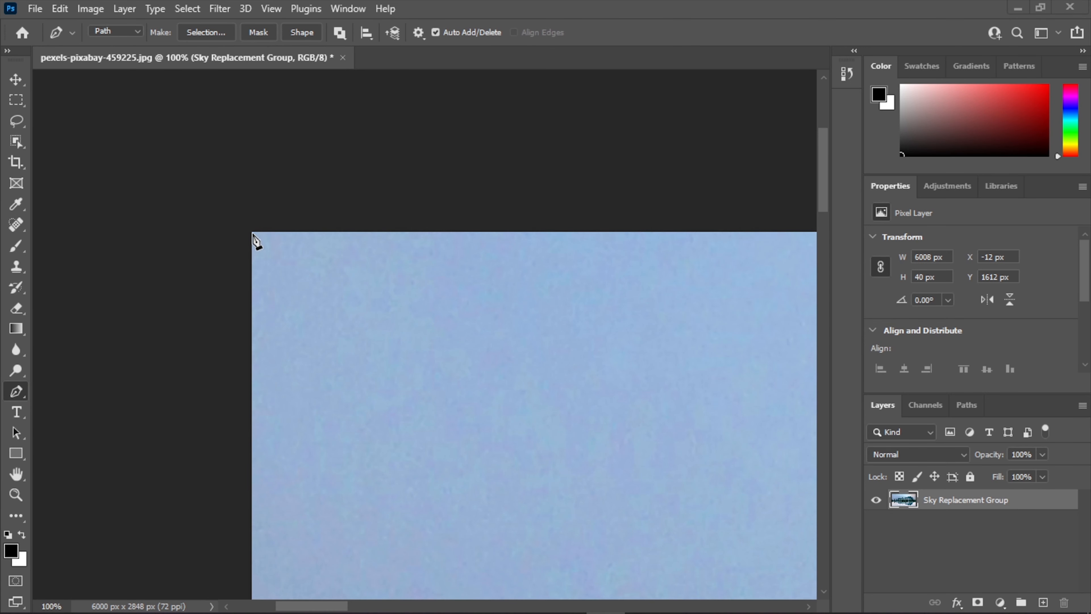
left_click(252, 233)
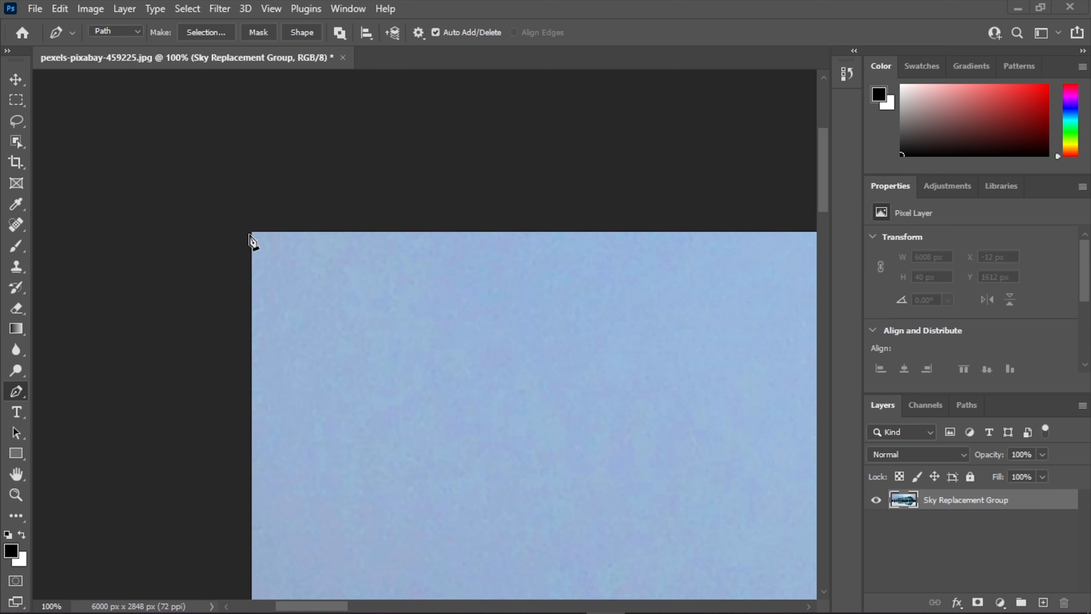
- Continue the Pen path through the photo's upper-right corner and close it around the area above the waterline
scroll(606, 402, "right", 10)
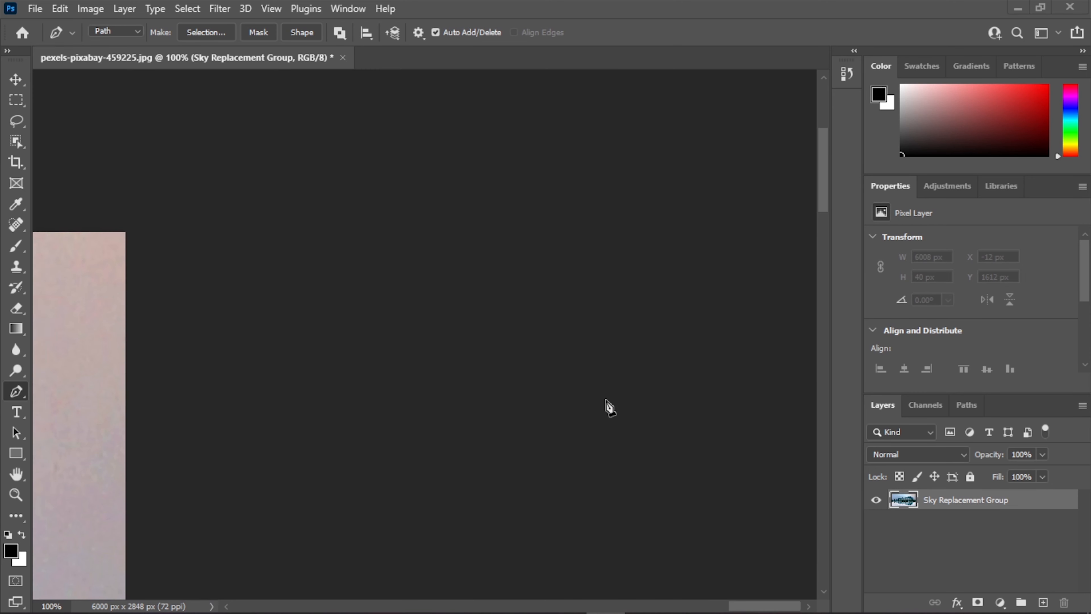
left_click(293, 232)
scroll(288, 348, "down", 10)
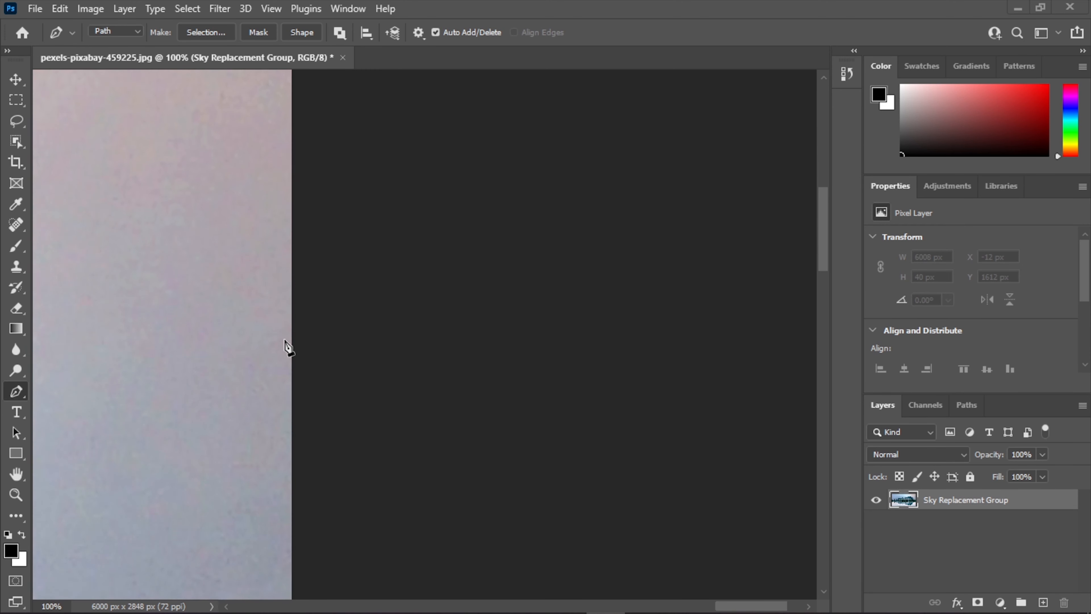
scroll(287, 347, "down", 5)
left_click(291, 555)
key("ctrl+0")
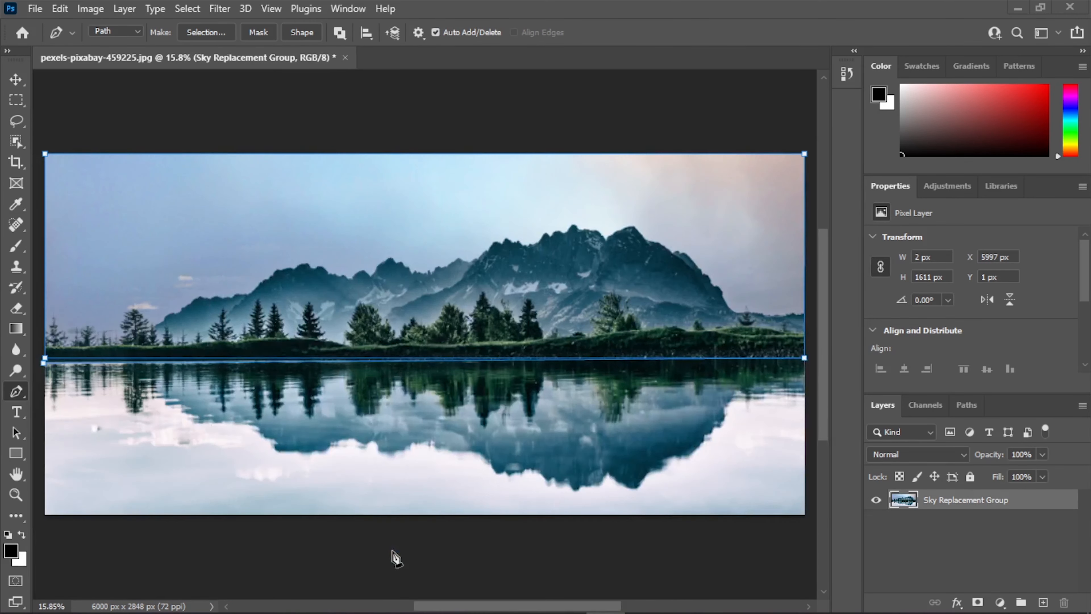
- Turn the path into a selection, copy that area to a new layer and name the layer Up
left_click(207, 32)
left_click(627, 153)
key("ctrl+j")
double_click(944, 506)
type("Up")
key("Return")
left_click(320, 198)
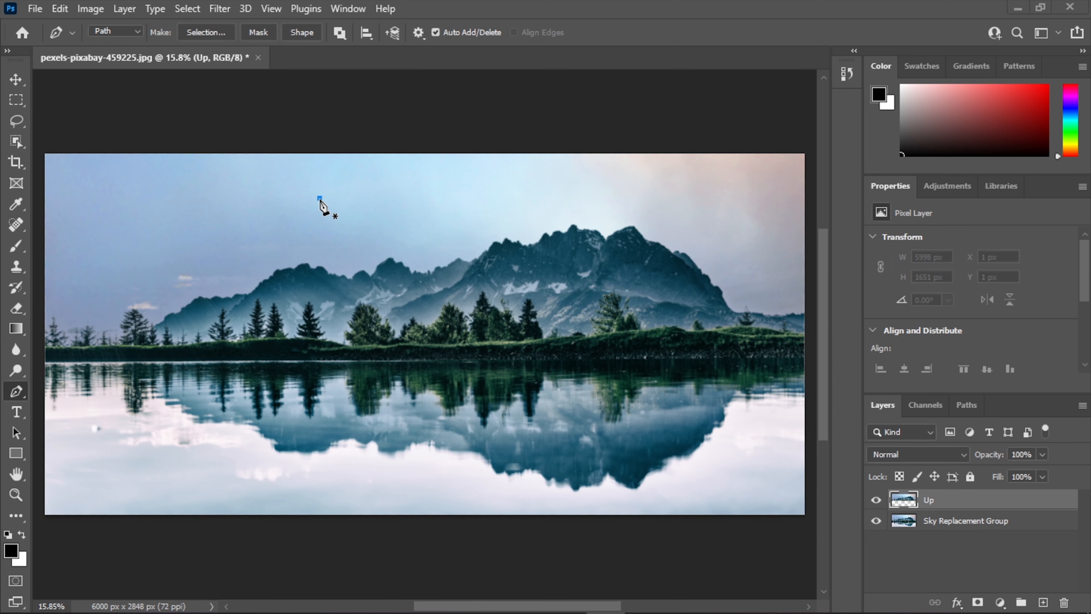
key("ctrl+z")
- Rotate the Up layer 180° and place it over the lake at about X 2 px, Y 1601 px
key("v")
right_click(239, 220)
left_click(261, 229)
left_click_drag(431, 303, 501, 381)
right_click(322, 350)
left_click(265, 339)
key("ctrl+t")
right_click(322, 340)
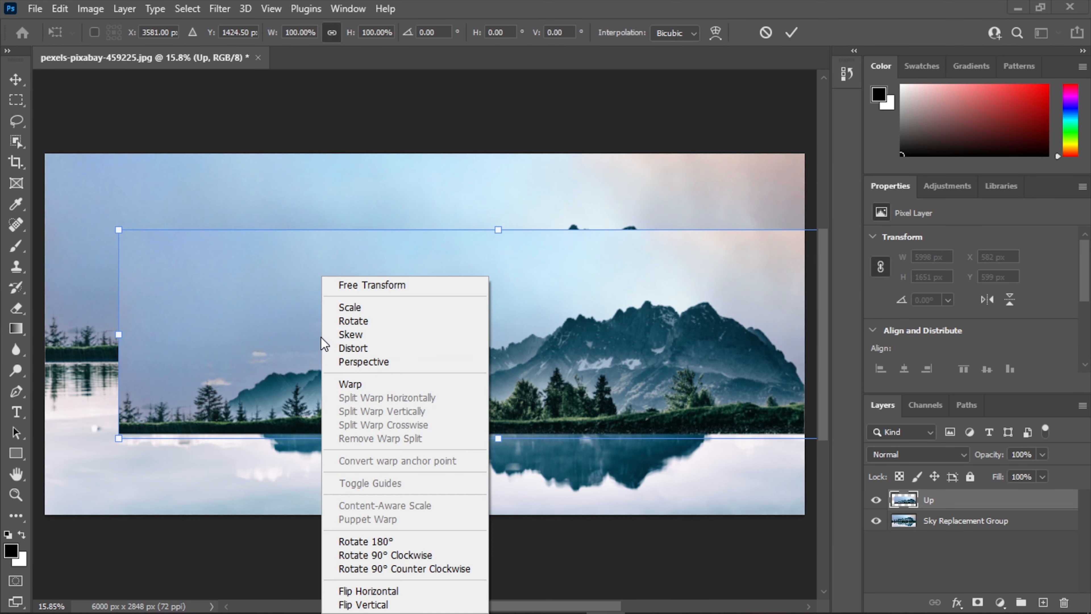
left_click(370, 541)
left_click_drag(533, 284, 466, 413)
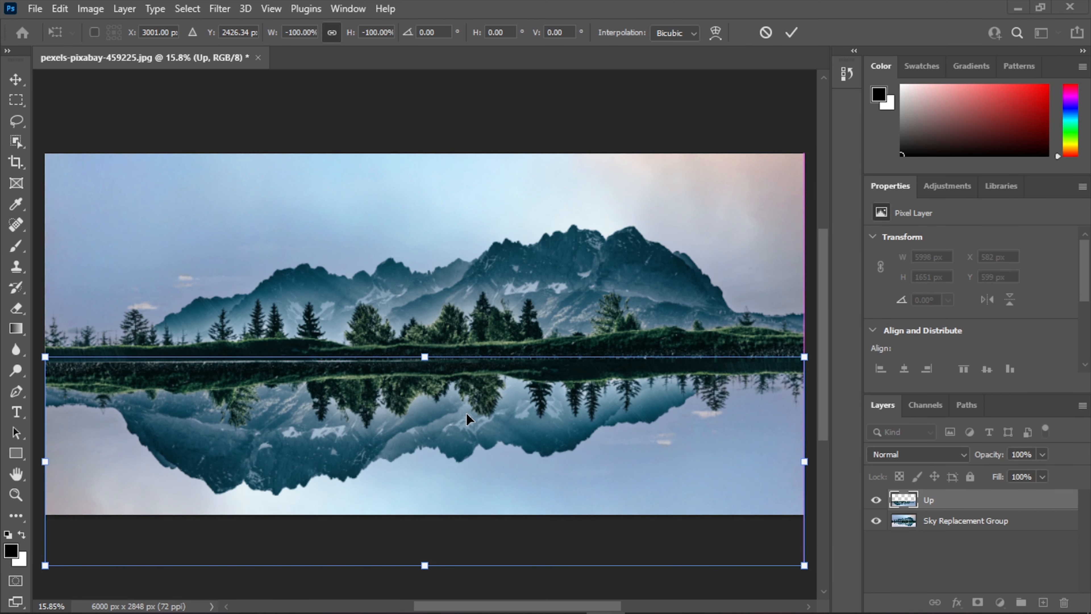
key("Return")
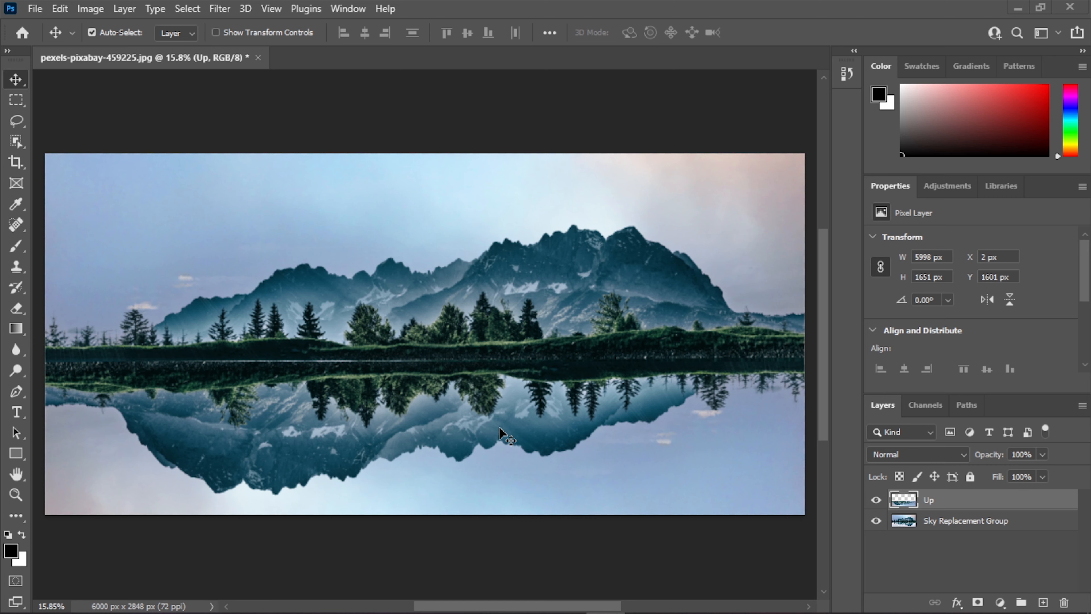
- Move the rotated Up layer upward to about Y -403 px, uncovering the lake
key("p")
key("ctrl+z")
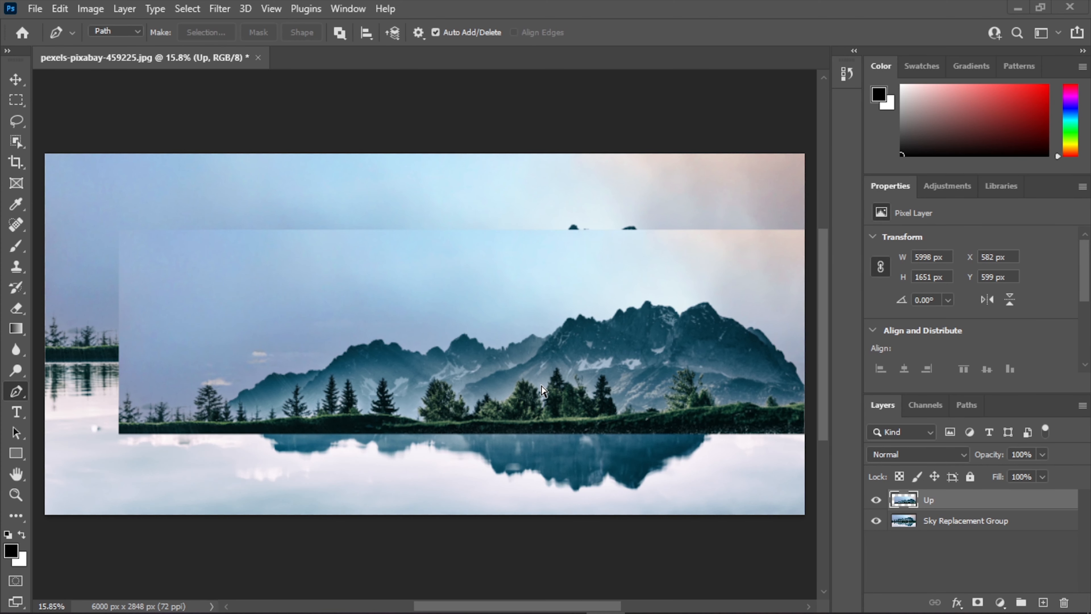
key("ctrl+shift+z")
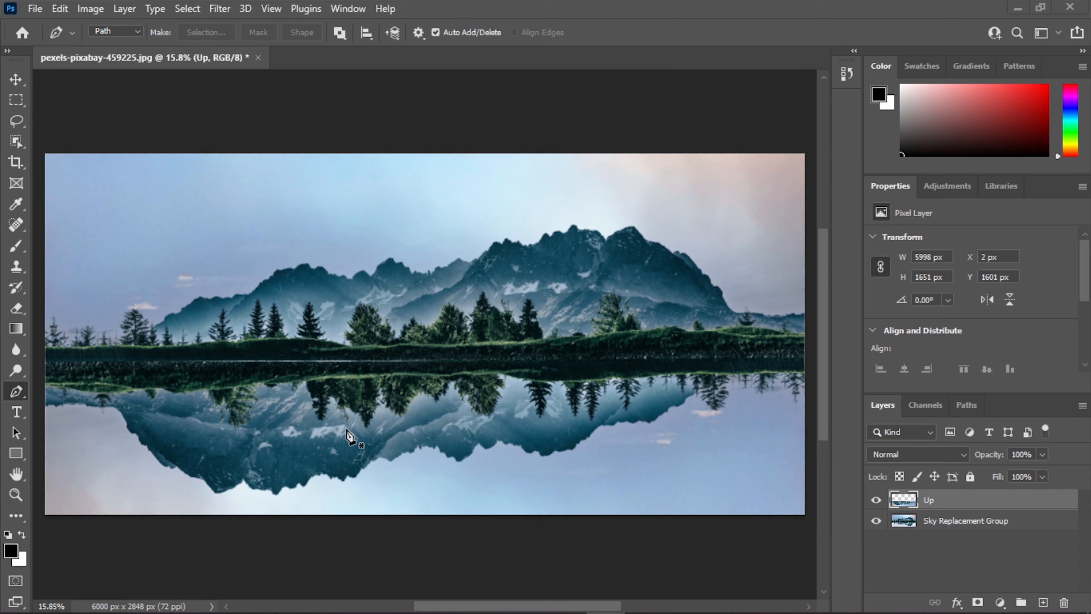
key("v")
left_click_drag(420, 435, 422, 180)
key("p")
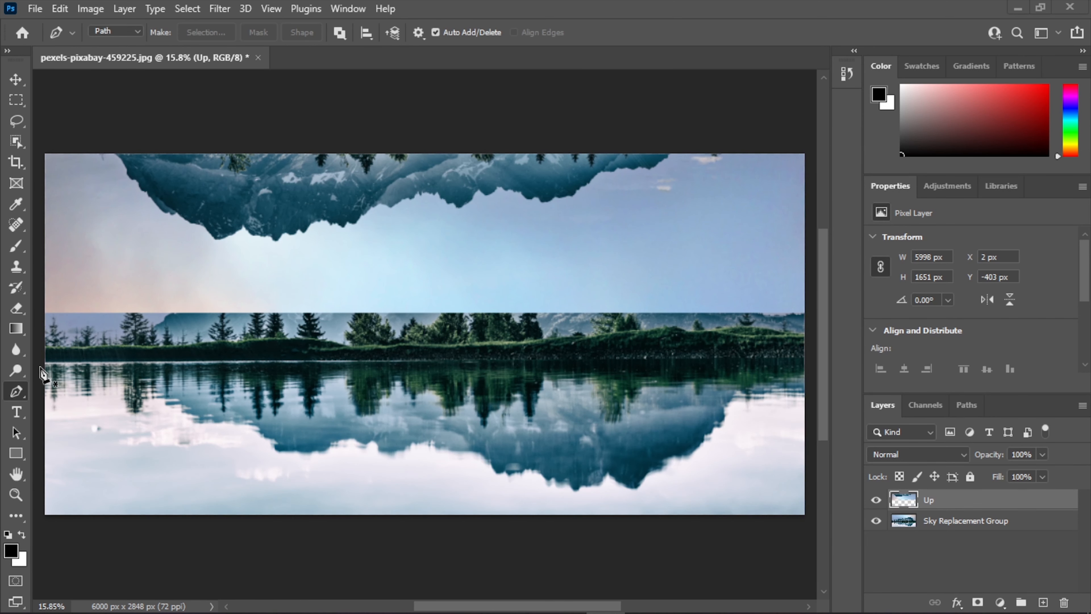
- Draw a closed Pen path around the lake below the waterline with the Up layer active
left_click(47, 364)
left_click(804, 357)
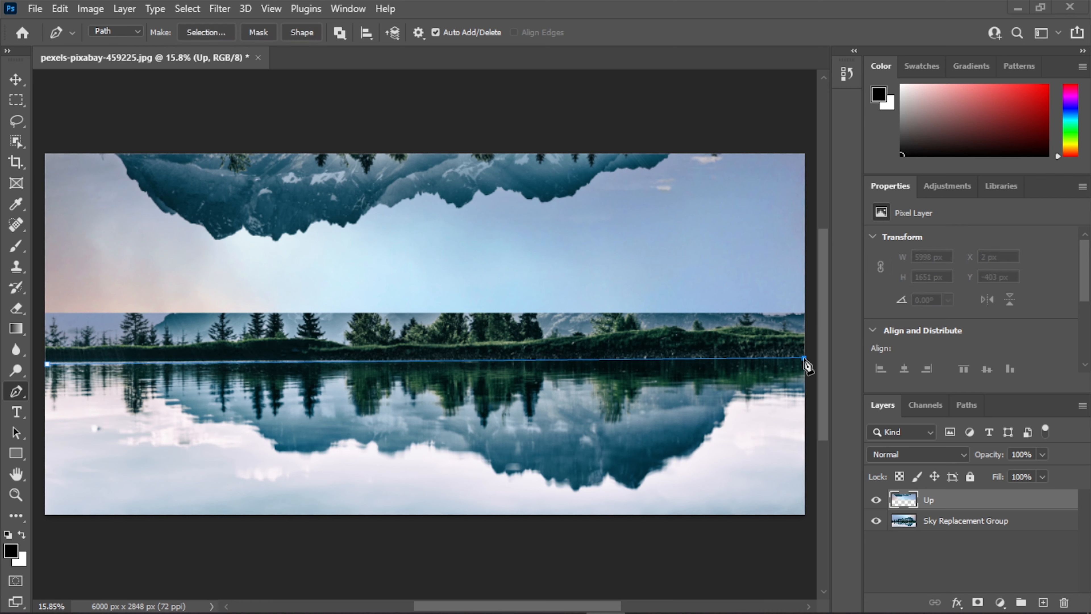
left_click(804, 515)
left_click(45, 514)
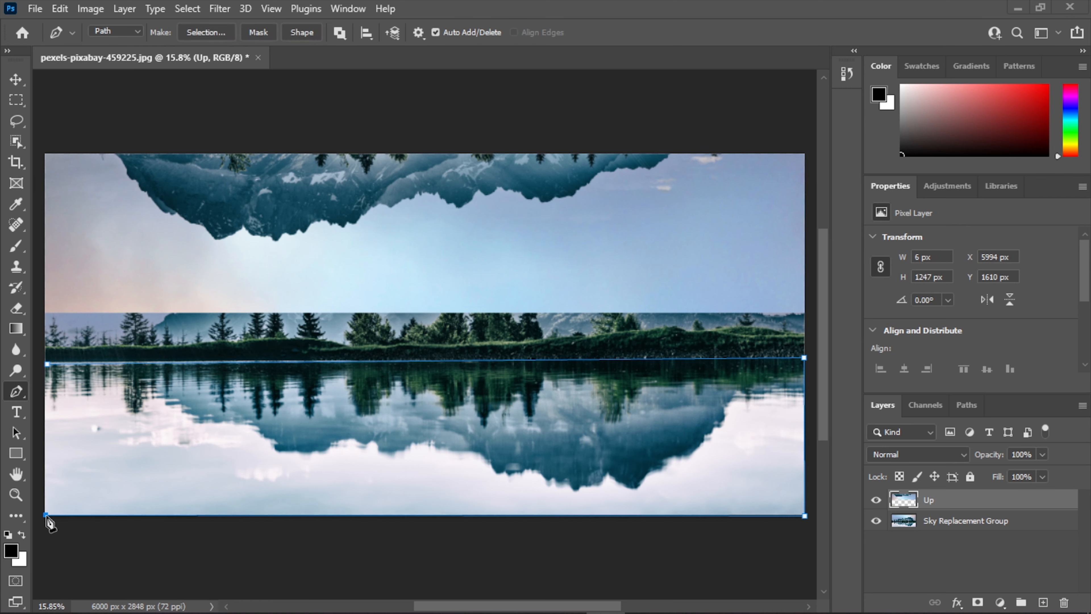
left_click(45, 364)
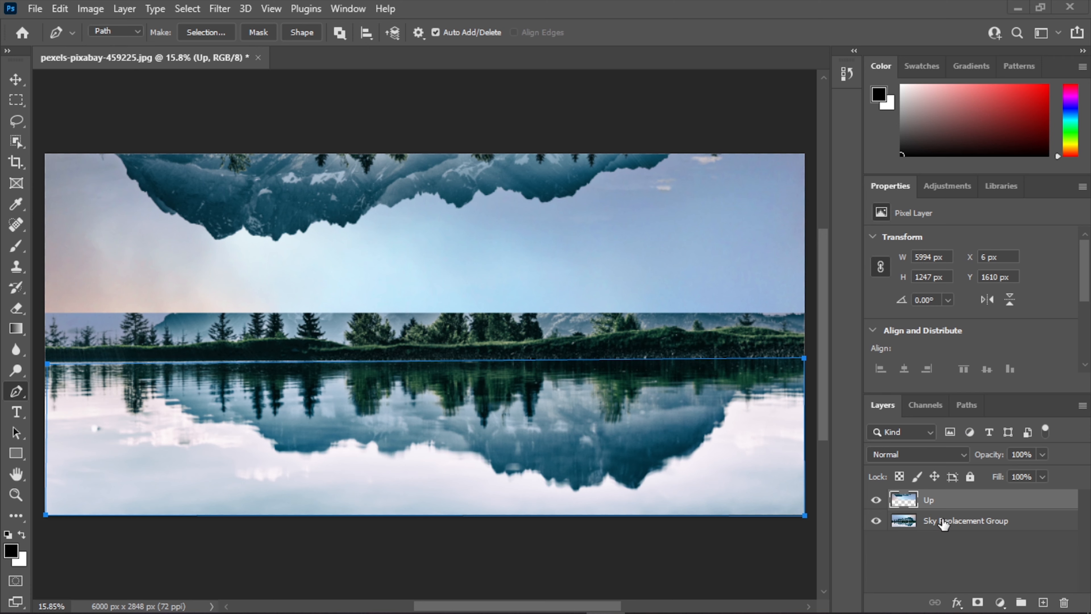
- Try to copy the lake selection to a new layer from the Up layer, and clear the selection
left_click(208, 32)
key("Return")
key("ctrl+j")
left_click(545, 245)
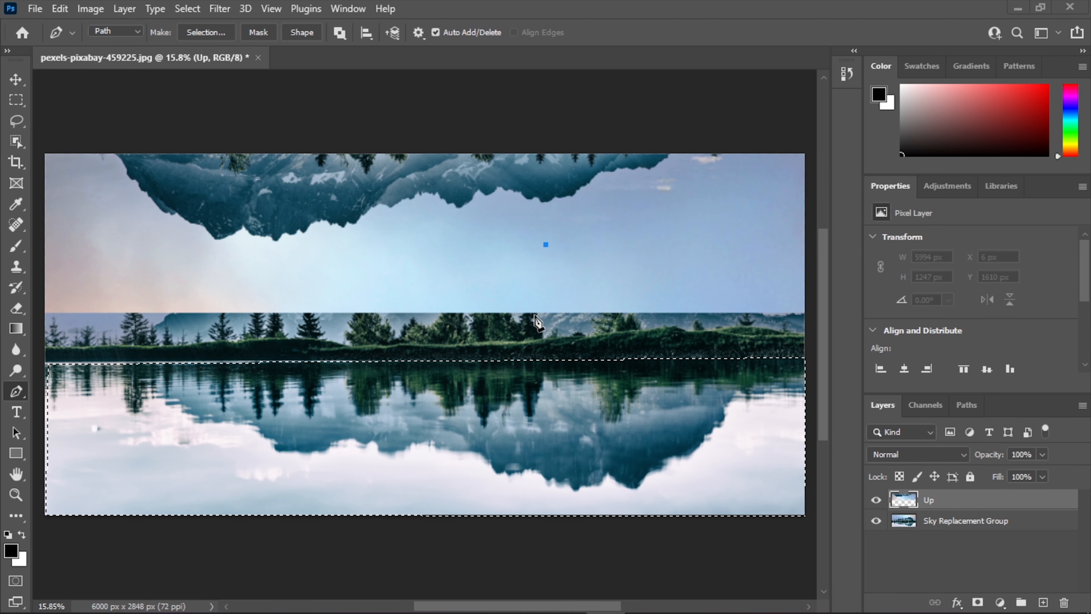
key("v")
left_click(590, 394)
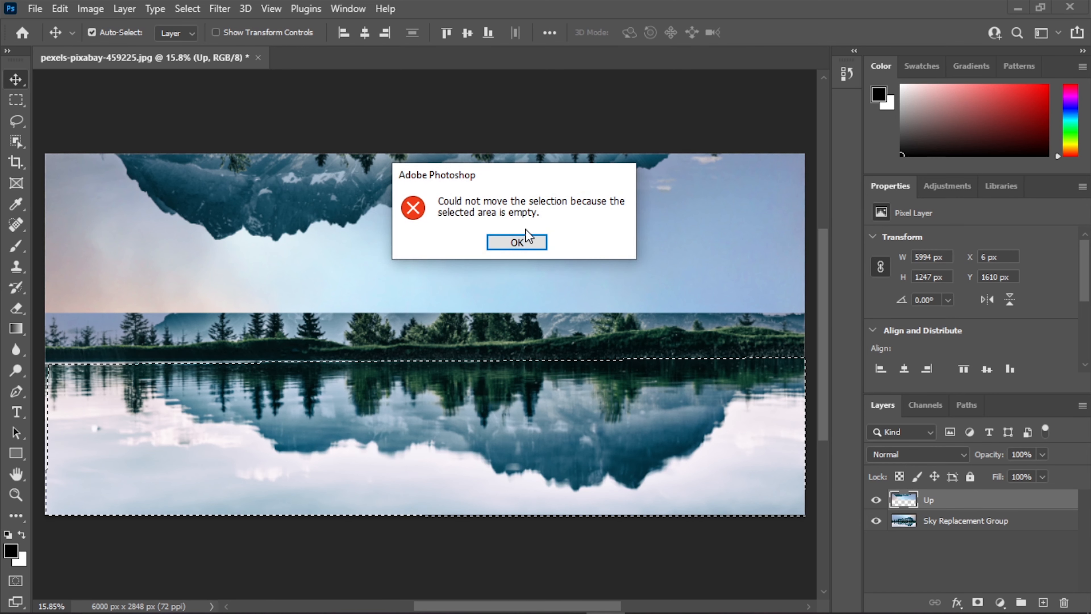
left_click(517, 242)
key("ctrl+d")
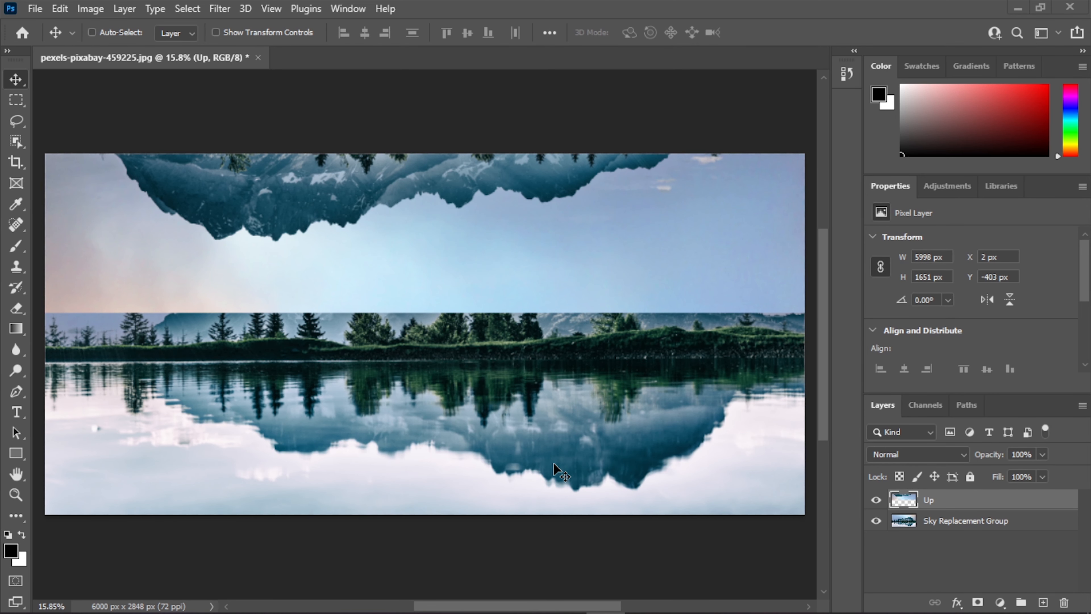
- On the Sky Replacement Group layer, draw a closed Pen path around the lake below the waterline
left_click(928, 525)
key("p")
left_click(44, 365)
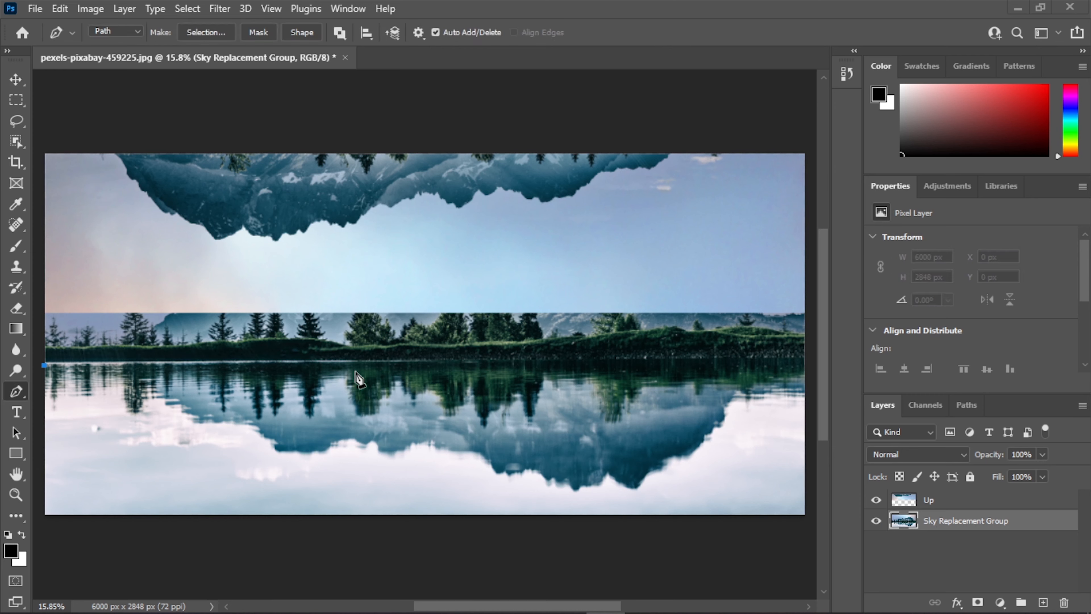
left_click(805, 357)
left_click(805, 514)
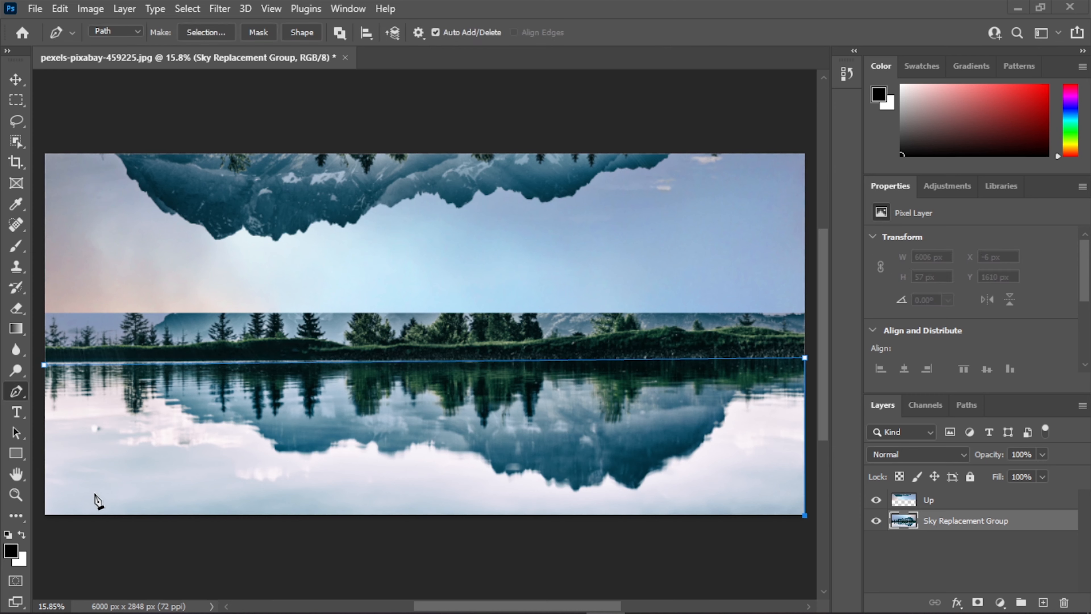
left_click(45, 515)
left_click(44, 364)
- Turn the lake path into a selection, copy it to a new layer and name the layer Down
key("ctrl+j")
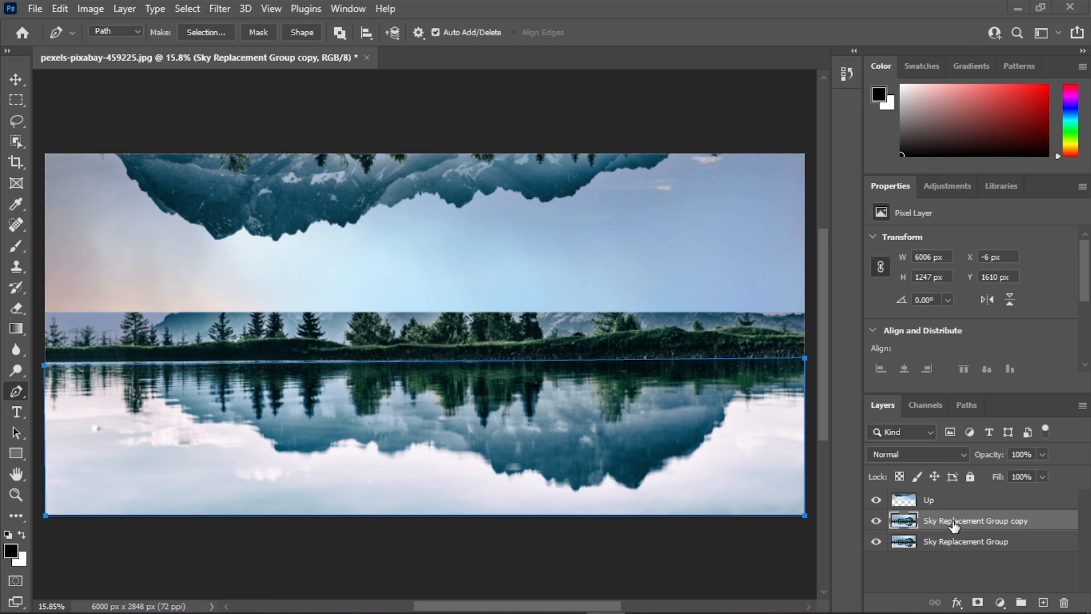
key("ctrl+z")
left_click(206, 32)
left_click(624, 162)
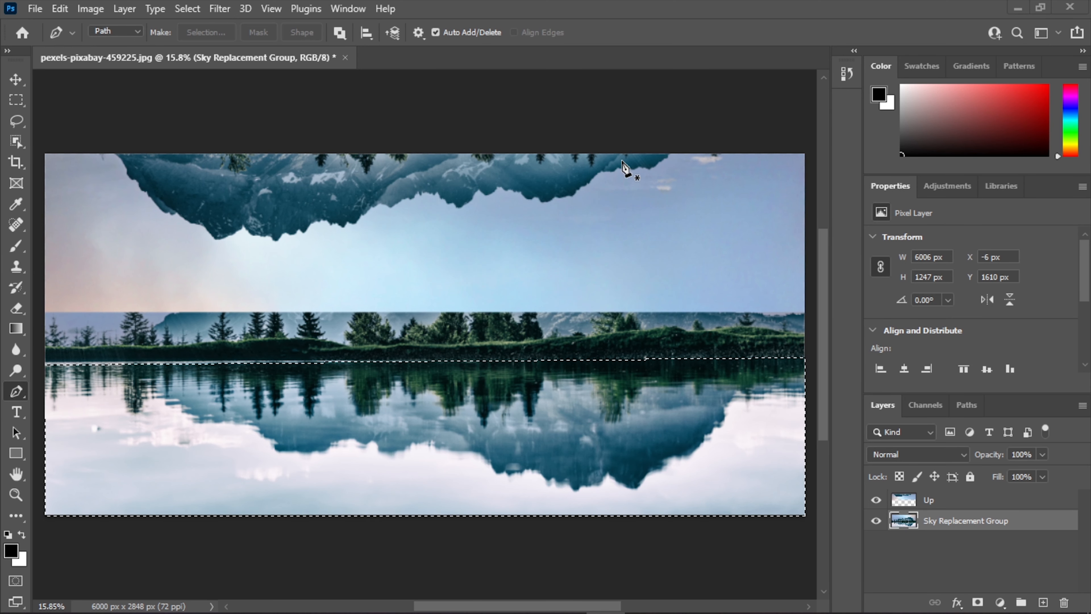
key("ctrl+j")
double_click(937, 520)
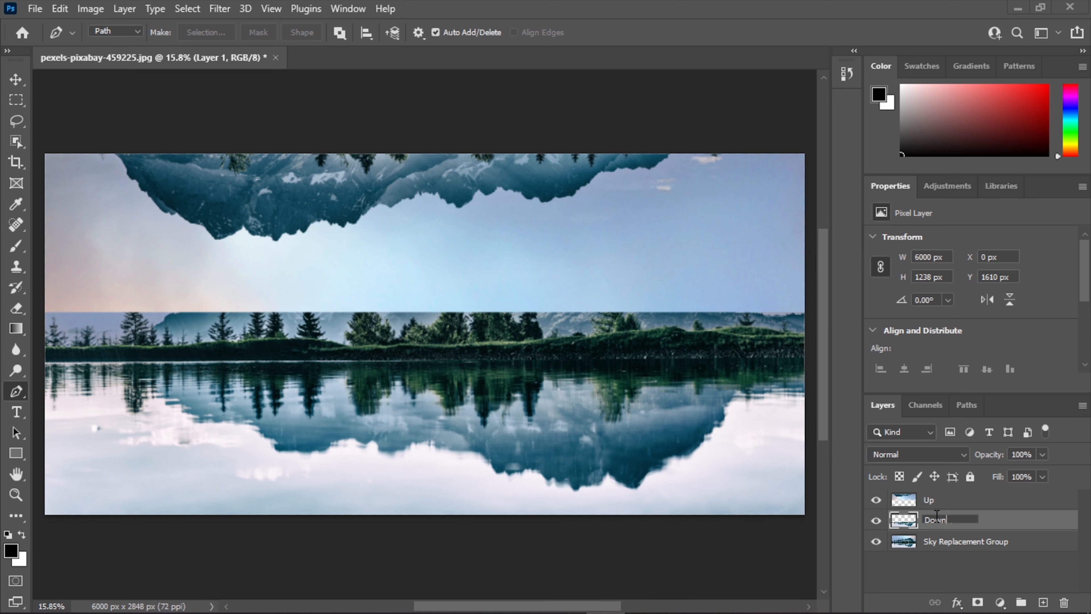
key("Return")
left_click(936, 525)
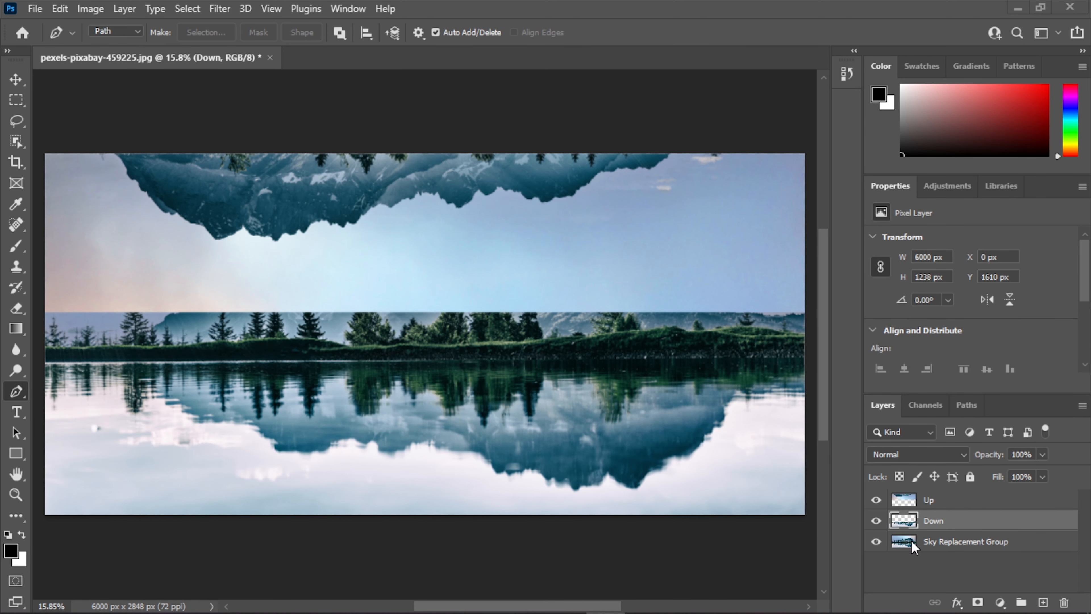
- Move the Up layer back over the lake to about Y 1610 px and stack the Down layer above it
left_click(960, 567)
key("v")
left_click_drag(357, 185, 357, 416)
left_click_drag(926, 526, 931, 501)
left_click(876, 501)
left_click(876, 500)
left_click(877, 501)
left_click(876, 501)
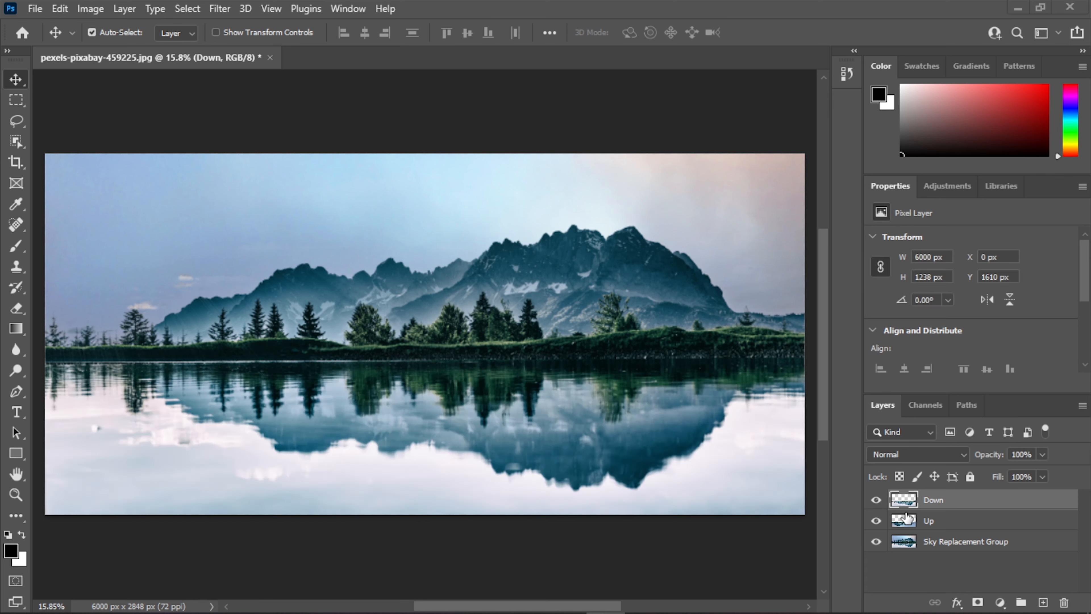
- Flip the Up layer horizontally so it mirrors the mountains above the waterline
left_click(932, 520)
right_click(938, 528)
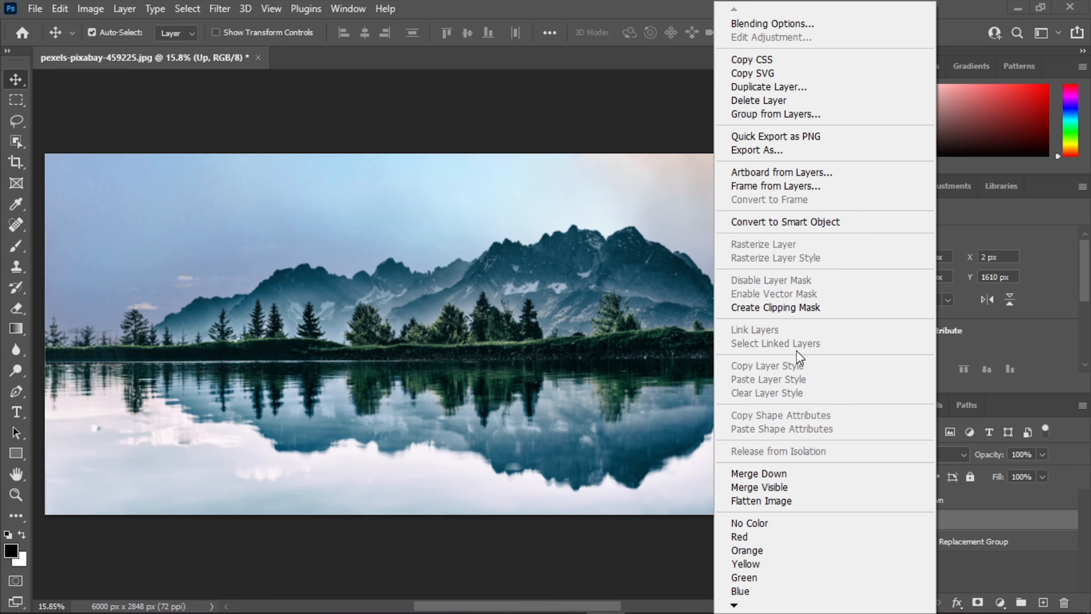
key("Escape")
key("ctrl+t")
right_click(388, 400)
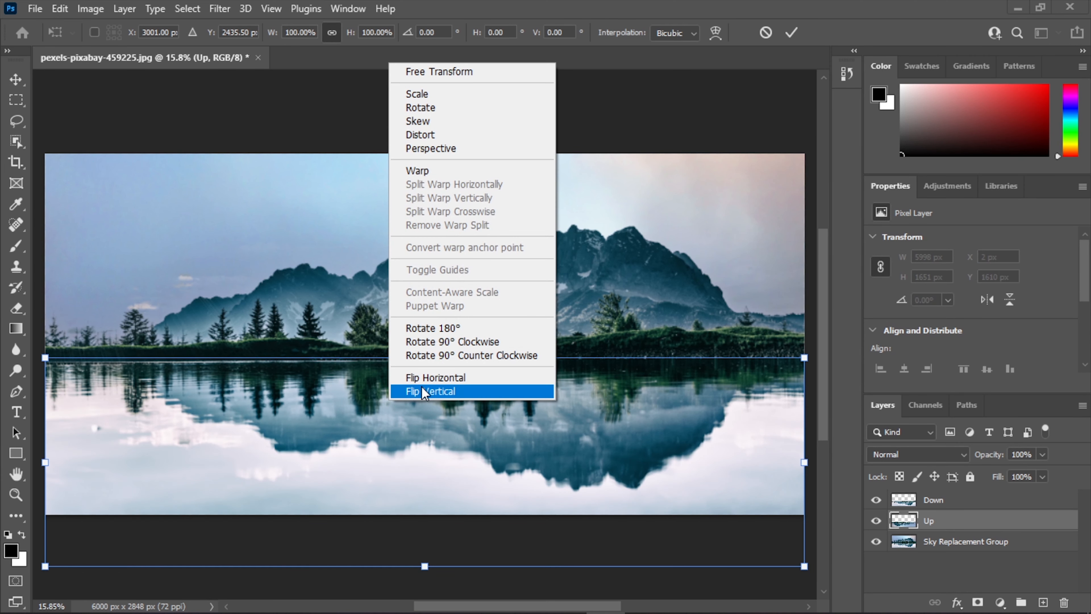
left_click(416, 395)
right_click(441, 455)
left_click(469, 437)
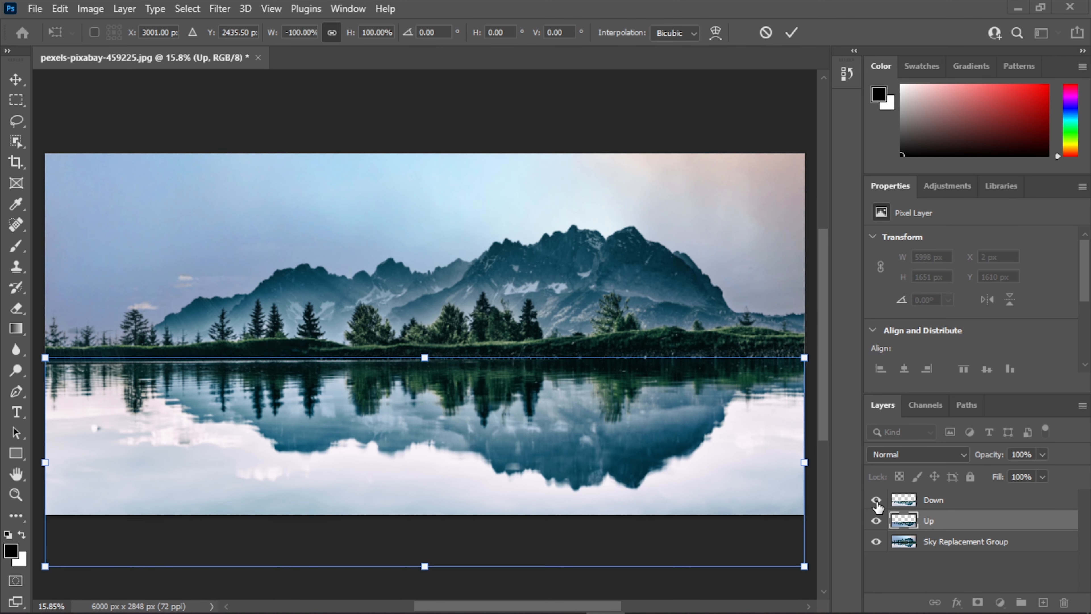
key("Return")
- Compare the reflection with the Down layer shown and hidden, and nudge the Up layer up to Y 1603 px
left_click(876, 500)
left_click(876, 500)
left_click(876, 500)
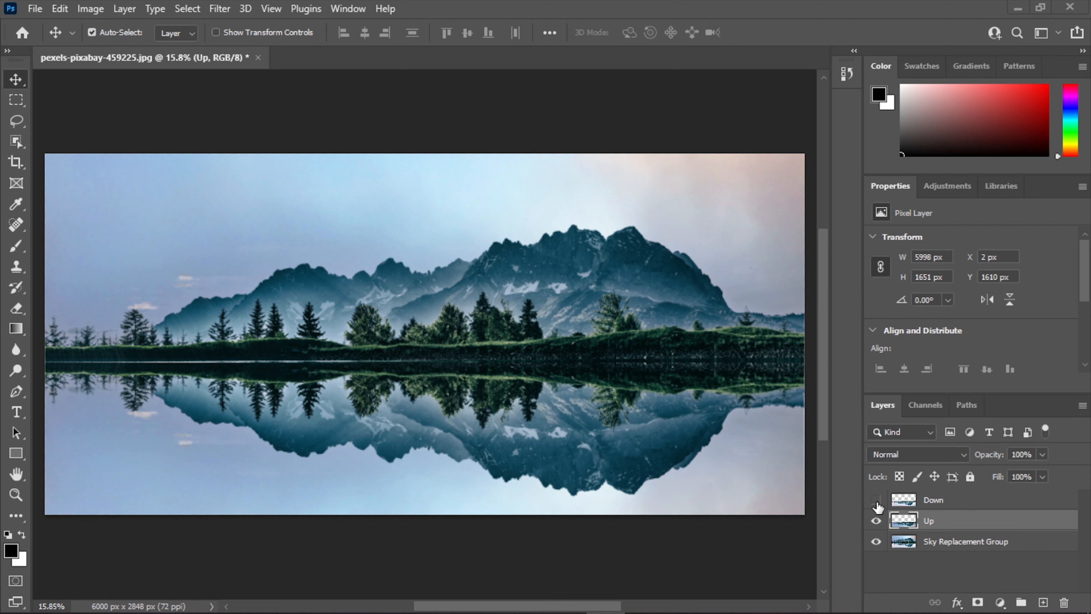
left_click(876, 500)
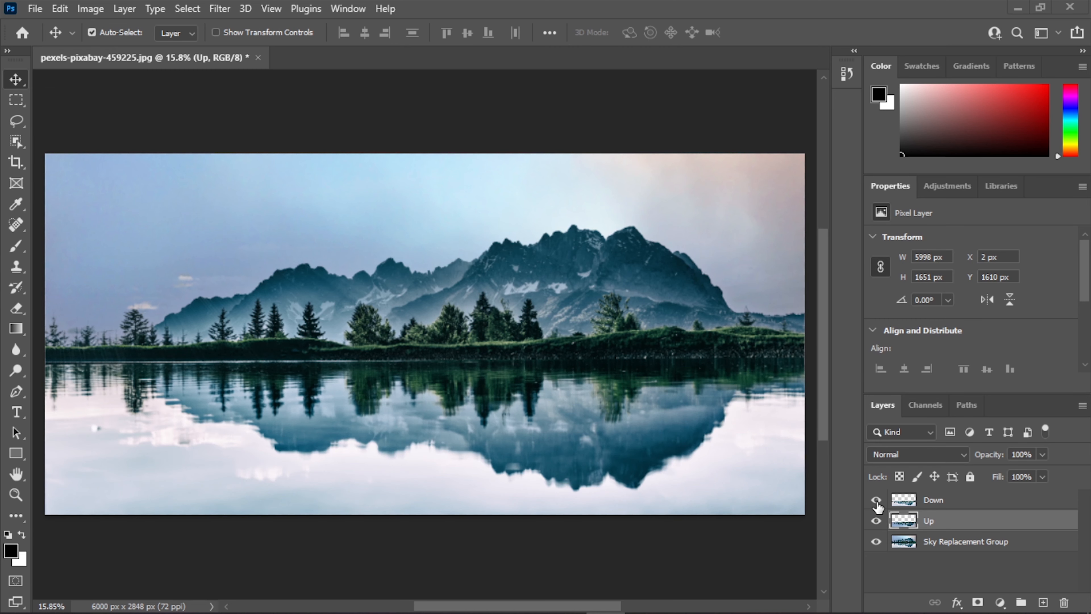
left_click(876, 500)
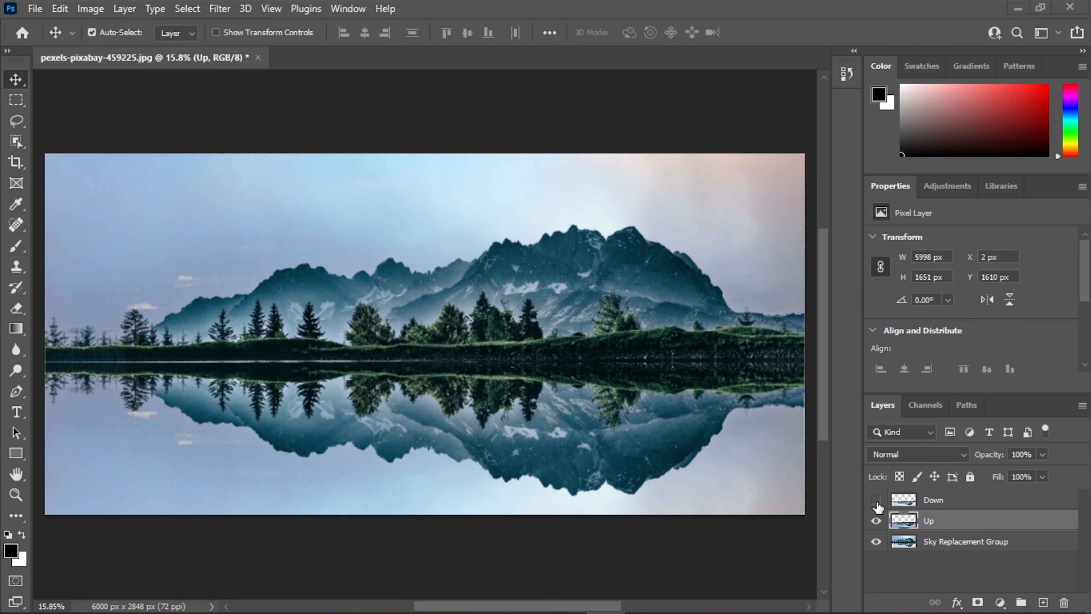
key("Up")
key("Up")
key("Up")
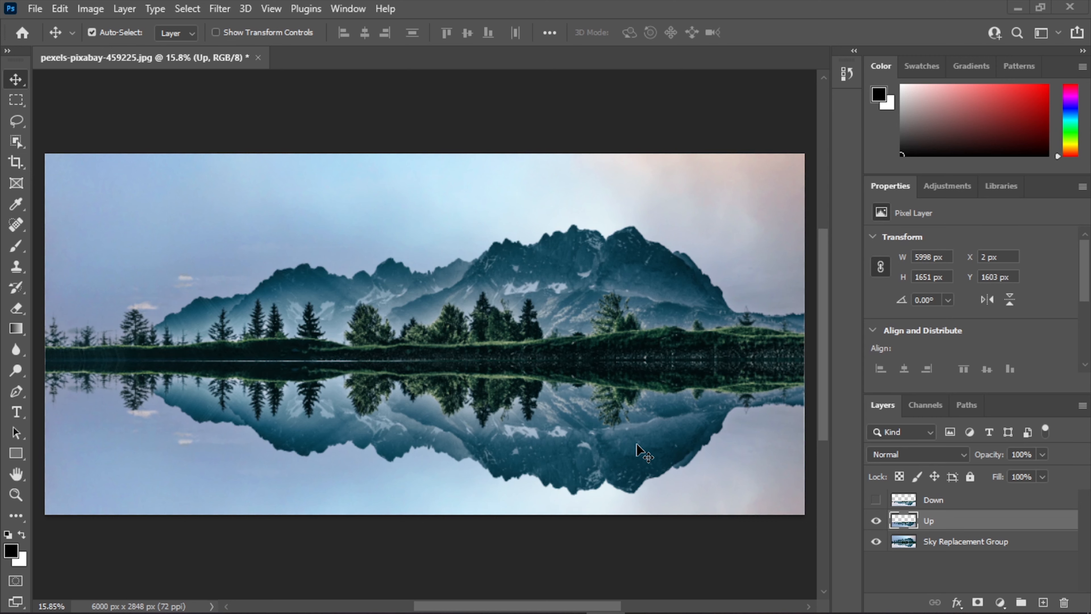
- Nudge the Up layer further up to Y 1561 px, checking its alignment against the Down layer
left_click(876, 503)
left_click(876, 504)
key("shift+Up")
key("shift+Up")
key("Up")
left_click(876, 501)
left_click(876, 501)
key("Up")
key("Up")
key("Up")
key("Up")
key("Up")
key("Up")
key("Up")
left_click(877, 503)
left_click(877, 503)
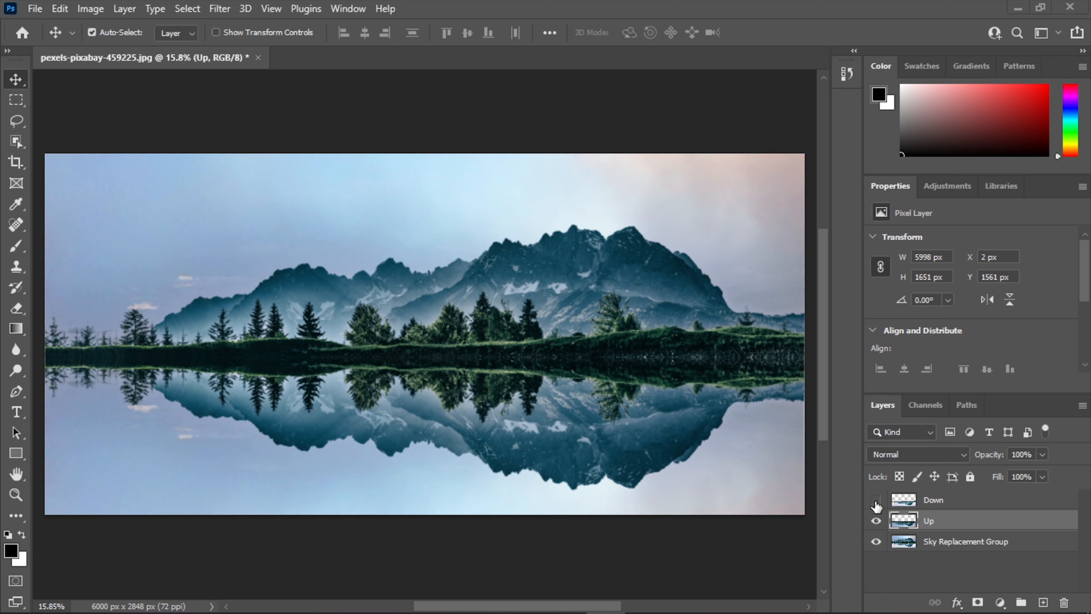
- Show the Down layer above the mirrored Up layer and lower its opacity to 38%
left_click(877, 502)
left_click(934, 500)
left_click_drag(1042, 455, 983, 471)
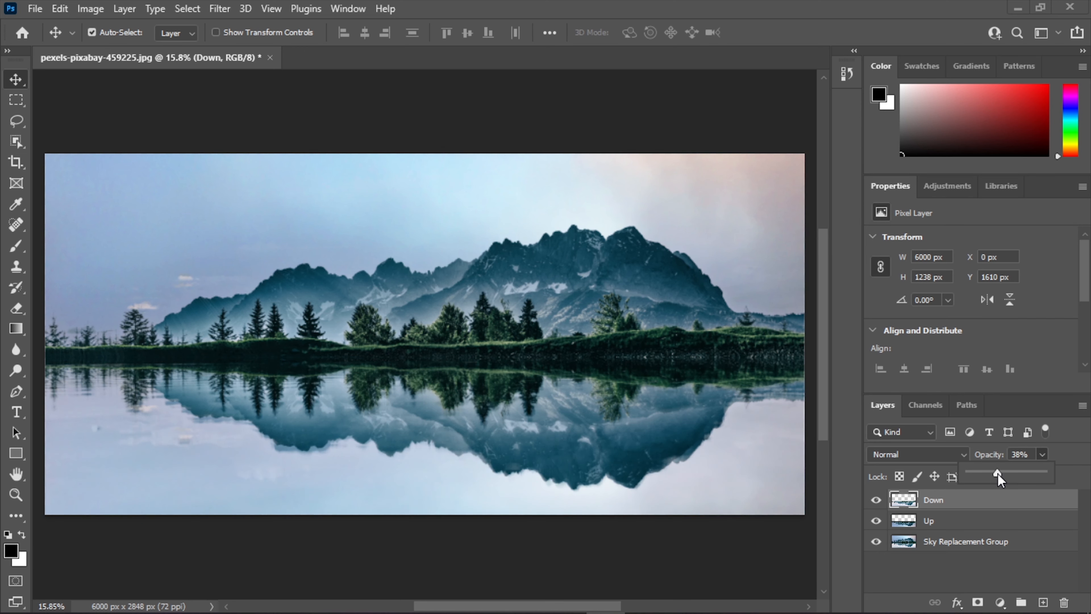
- Toggle the visibility of the individual layers to compare how the Down and Up layers blend in the lake
left_click(876, 499)
left_click(876, 521)
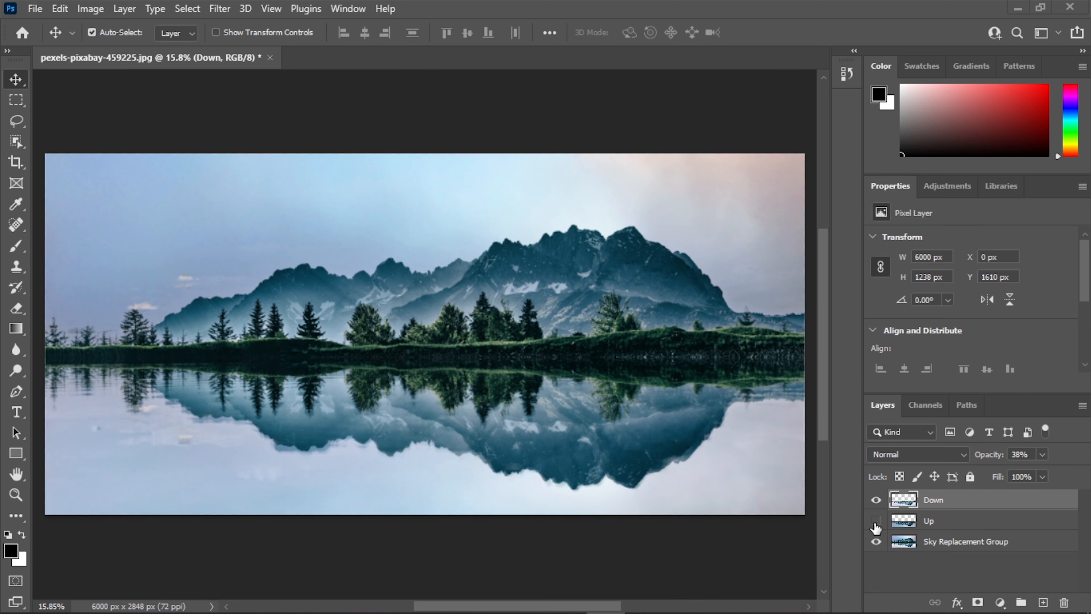
left_click(875, 524)
left_click(876, 524)
left_click(876, 532)
left_click(876, 520)
left_click(876, 541)
- Restore the Down layer's opacity to 100% and set its blend mode to Dissolve
left_click_drag(1032, 471, 1081, 471)
left_click(962, 454)
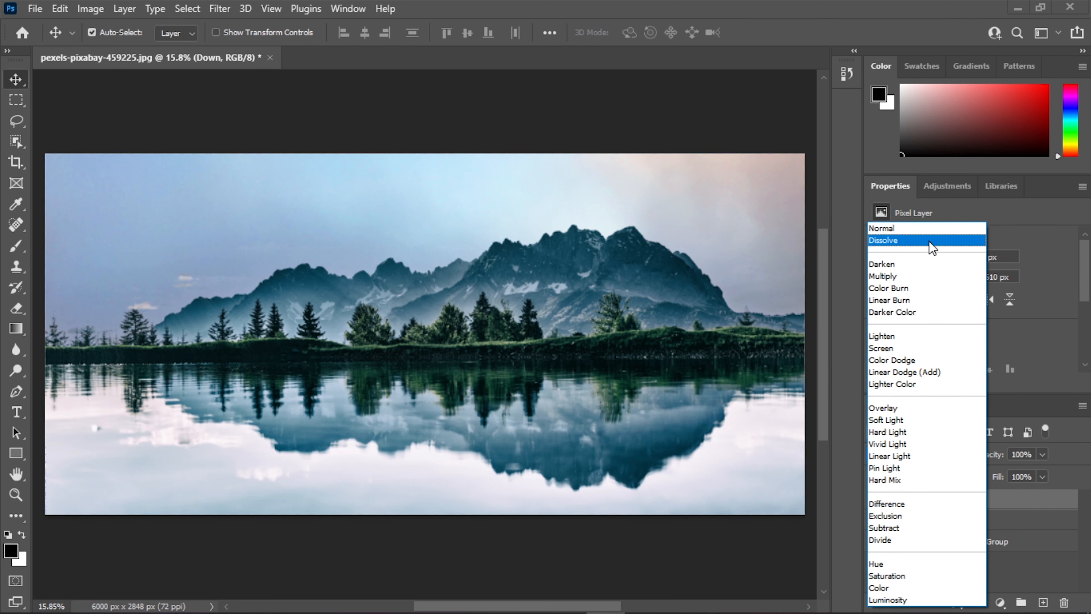
left_click(931, 241)
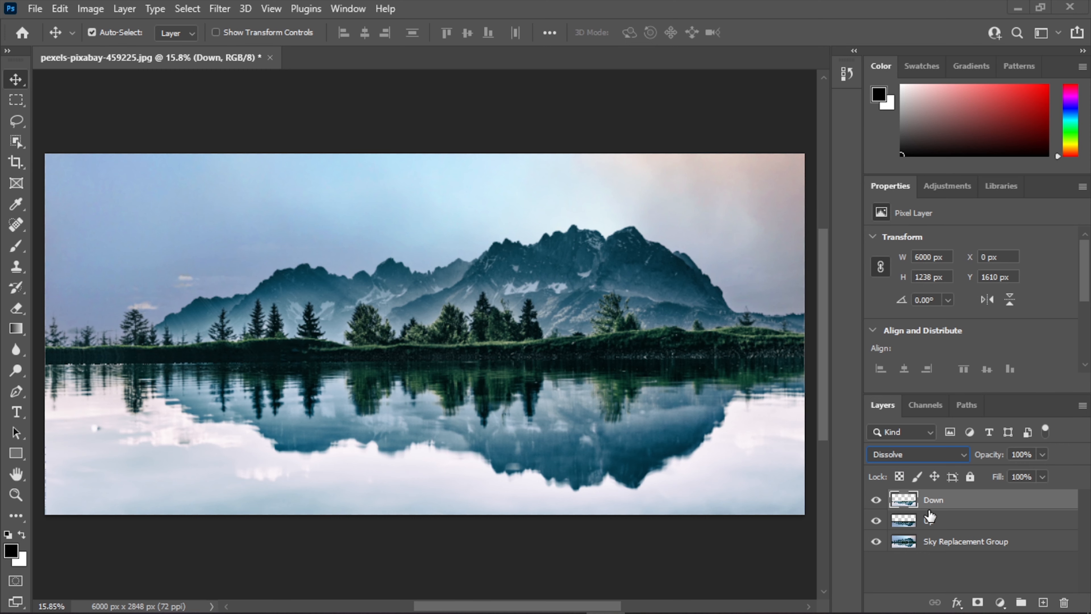
- Isolate the Down layer to inspect it alone, and show all the layers again
left_click_drag(869, 523, 877, 574)
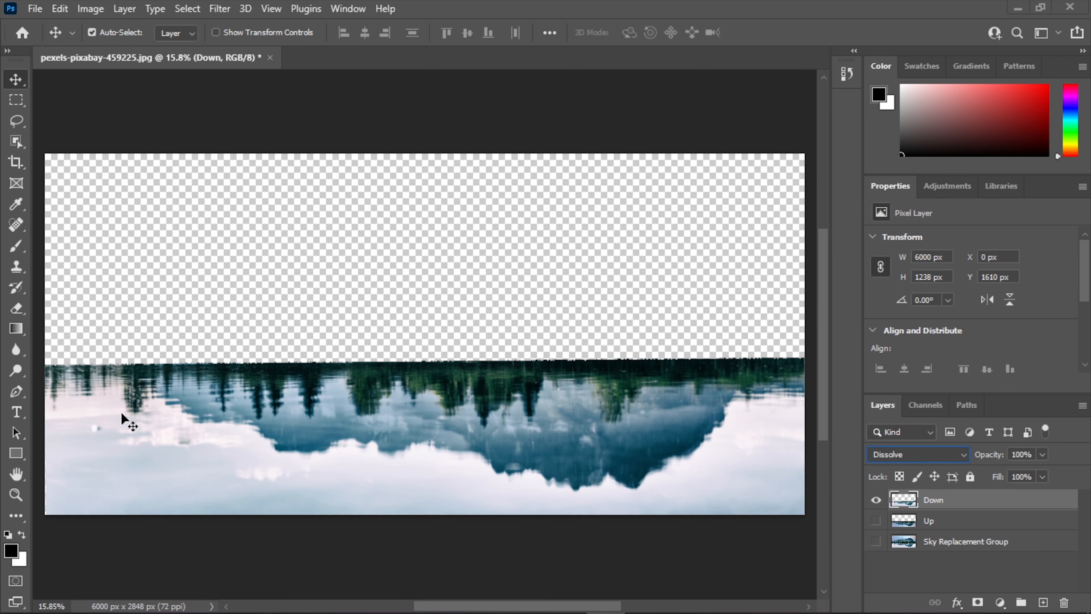
left_click(877, 500)
left_click_drag(876, 500, 877, 542)
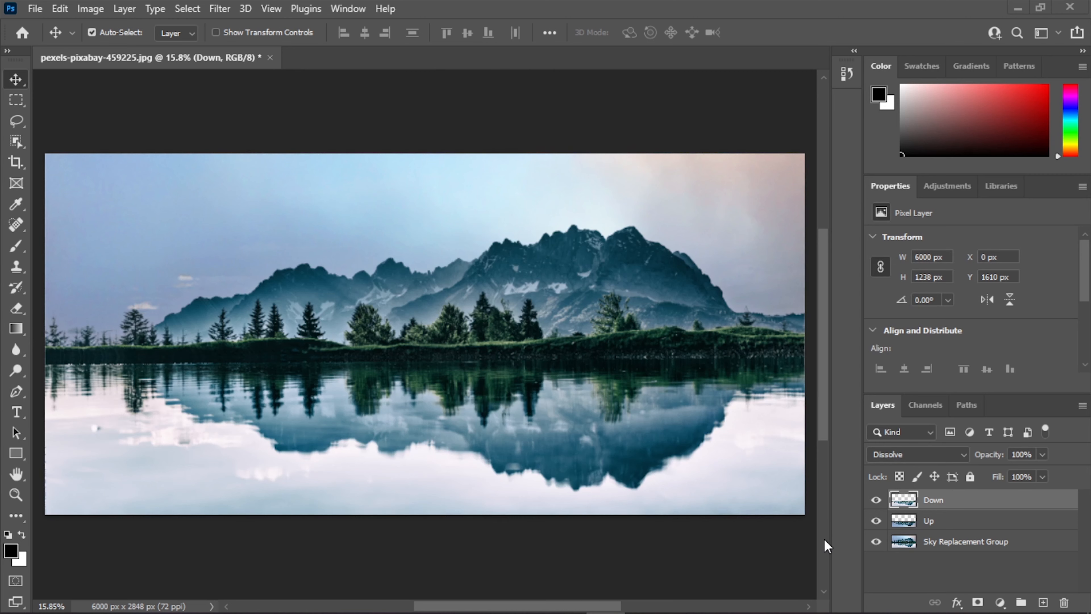
- Try a reduced opacity on the Down layer, return it to 100%, and preview other blend modes such as Multiply
left_click(1034, 470)
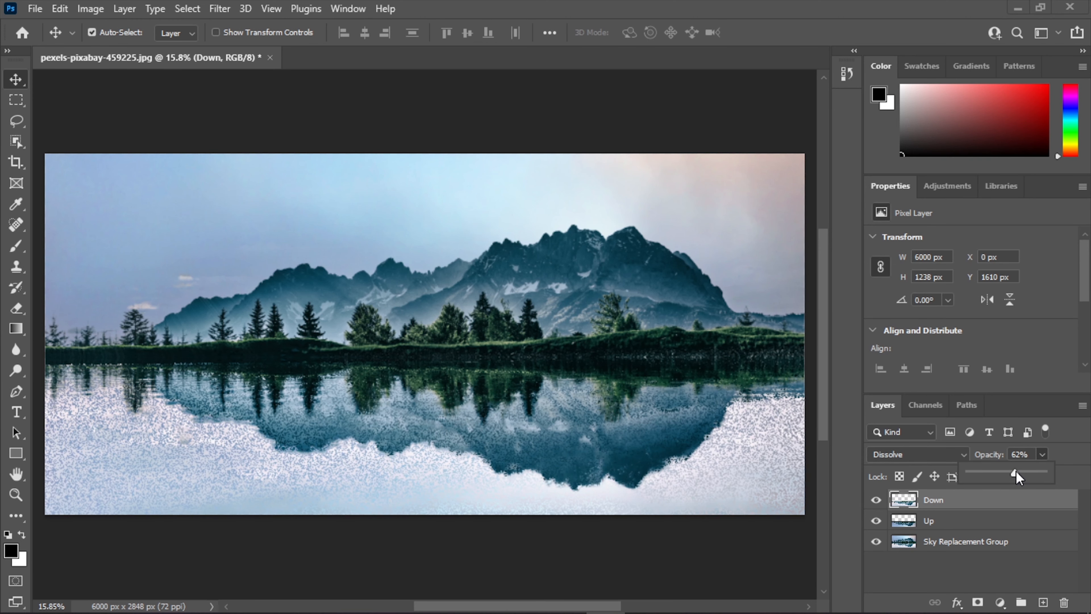
left_click_drag(1040, 474, 1083, 477)
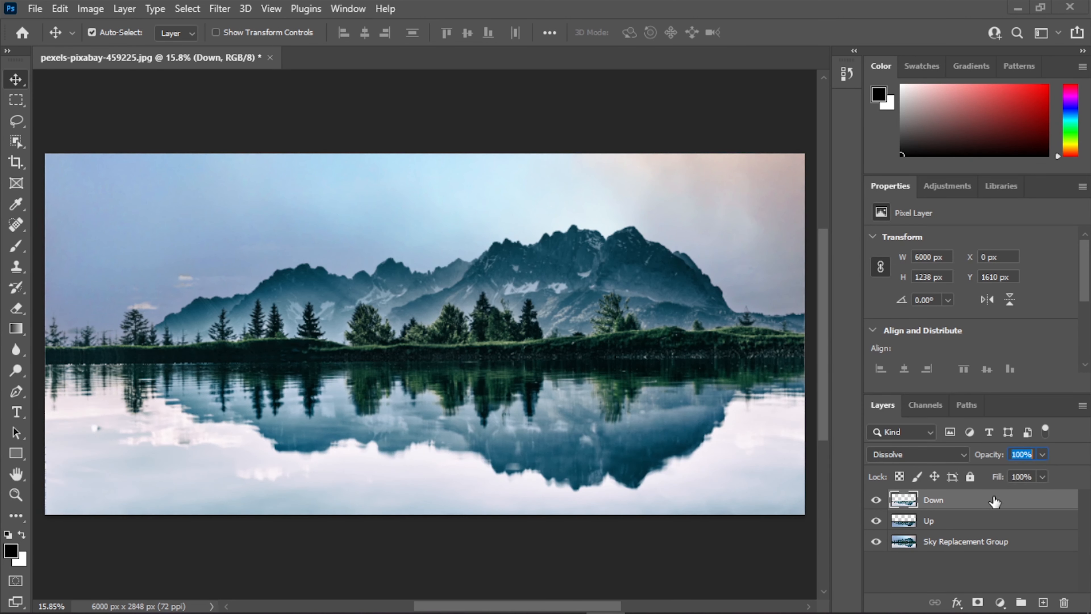
left_click(907, 452)
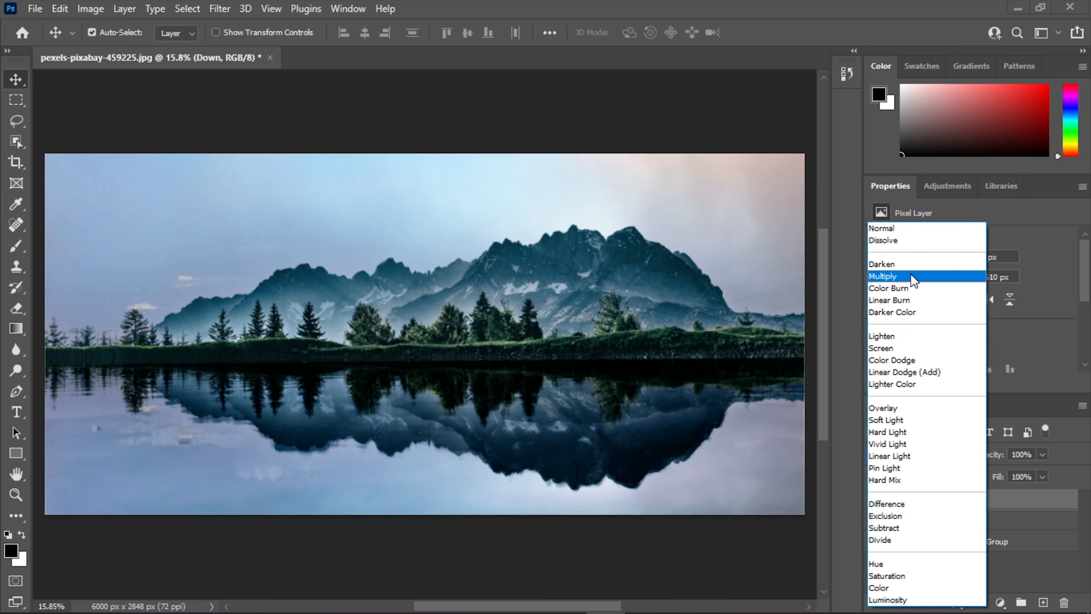
key("Escape")
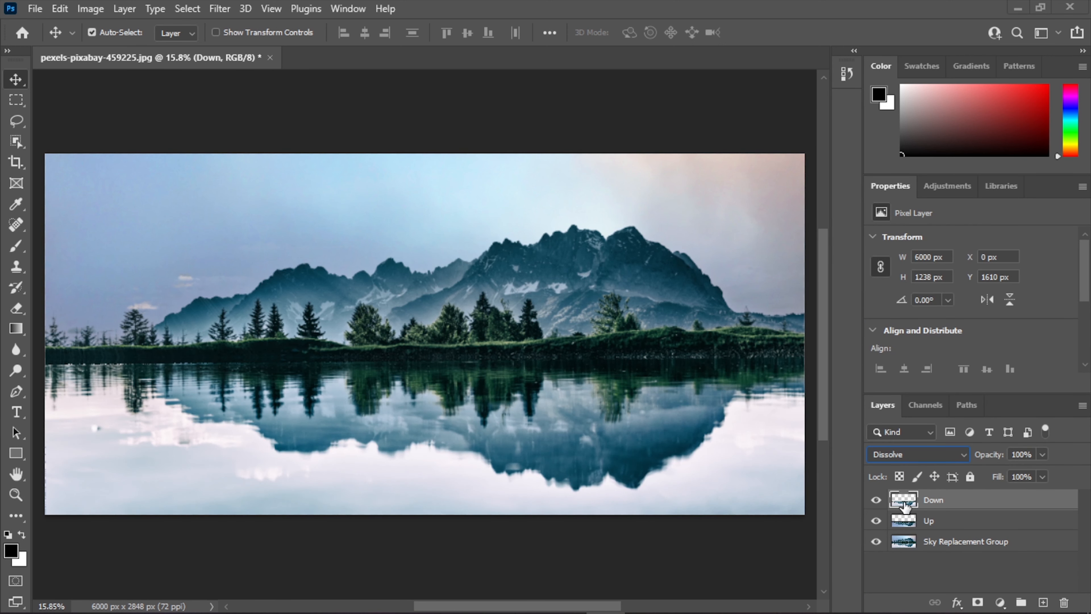
- Set the Down layer's opacity to 45% and its blend mode to Normal
left_click(1042, 454)
left_click_drag(1046, 472, 1003, 471)
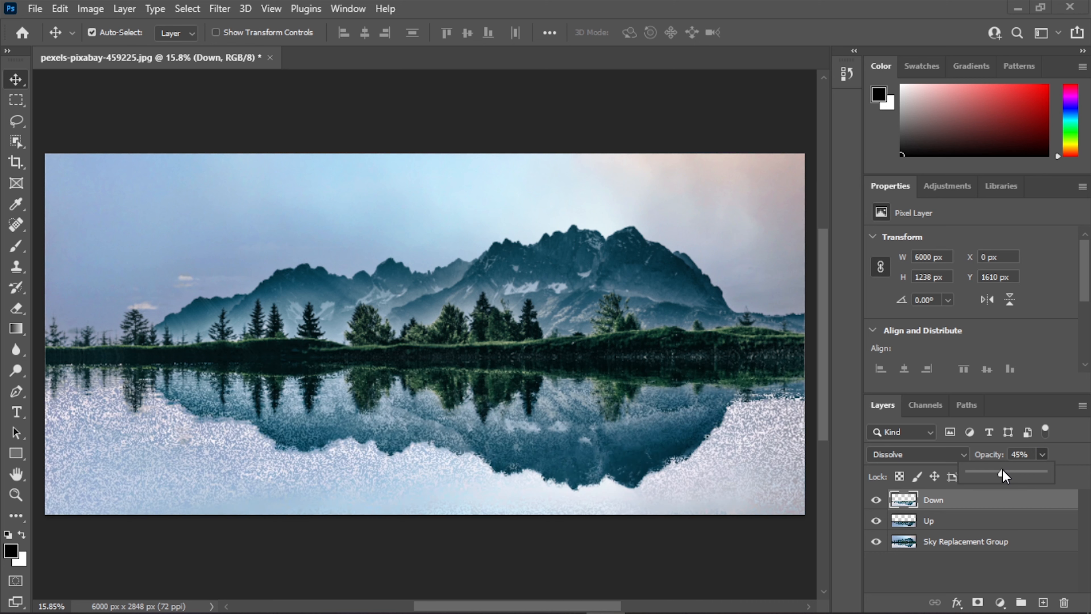
left_click(922, 455)
left_click(894, 227)
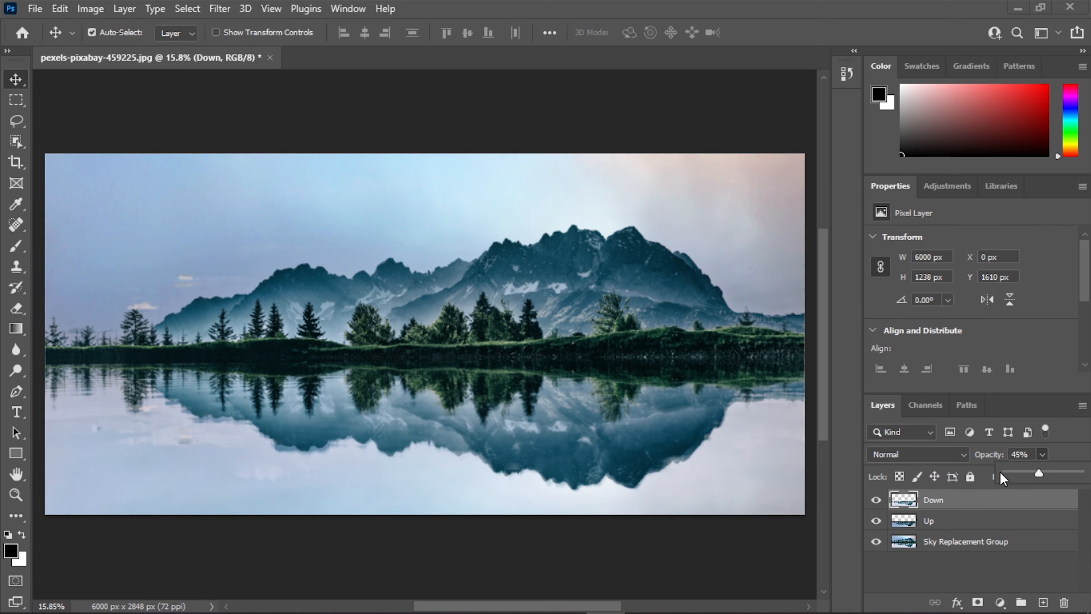
- Fade the Down layer to 0% opacity and delete the layer
left_click_drag(1014, 468, 935, 494)
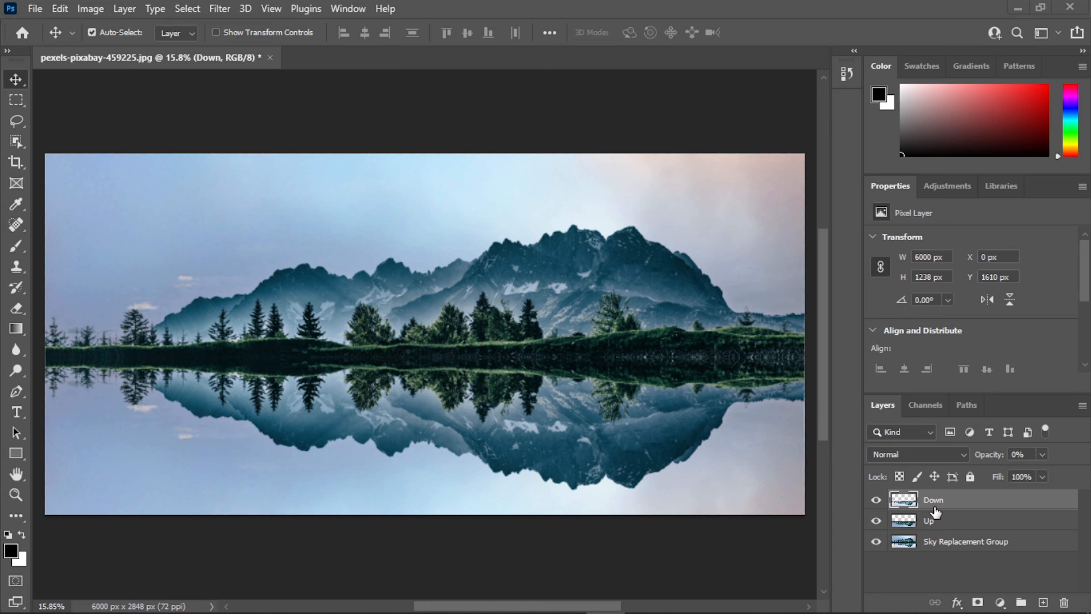
key("Delete")
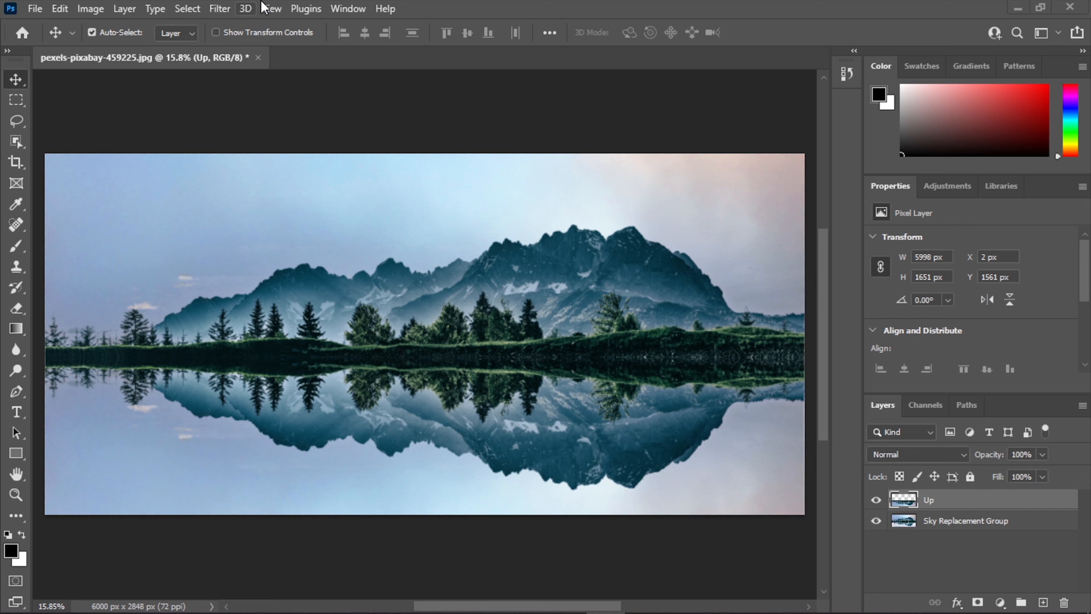
- Apply a Motion Blur to the Up layer with a 0° angle and a distance of 10 pixels
left_click(220, 8)
mouse_move(327, 213)
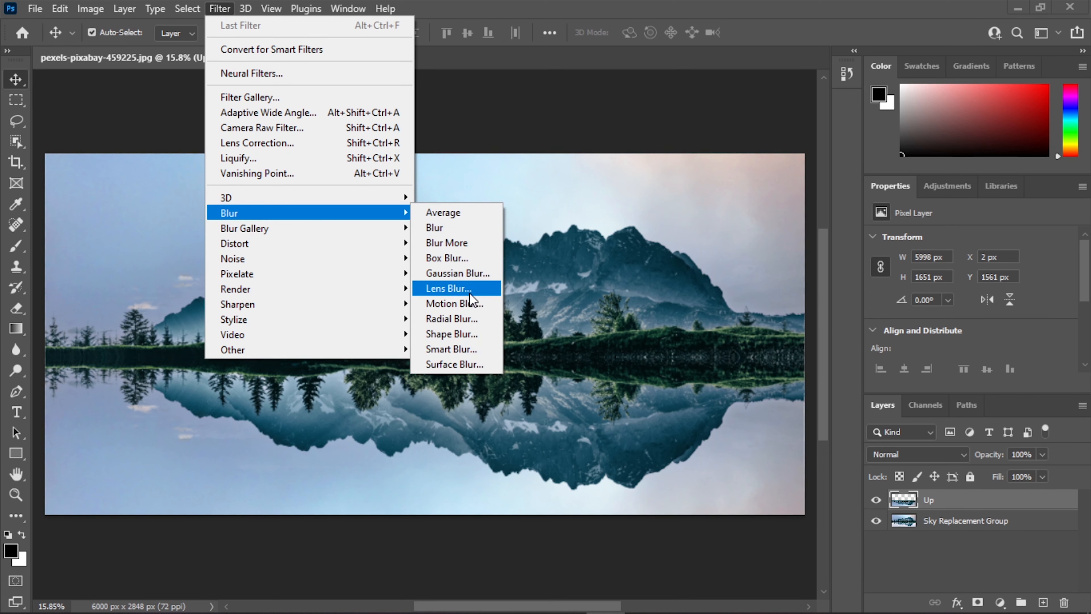
left_click(471, 303)
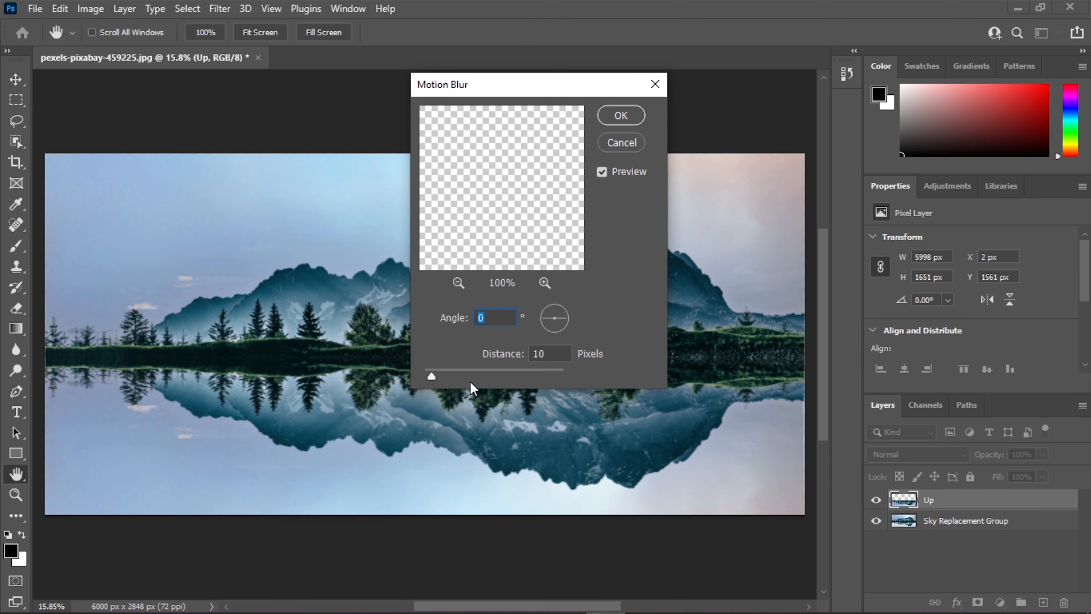
left_click(621, 115)
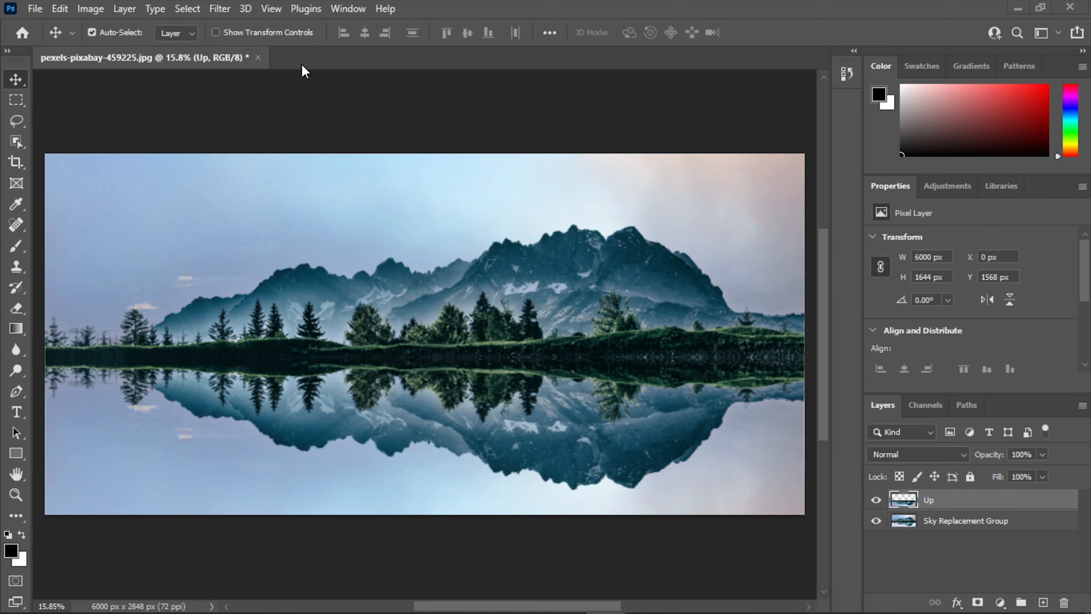
- Apply a Ripple distortion to the Up layer with an amount of 2
left_click(219, 9)
mouse_move(402, 243)
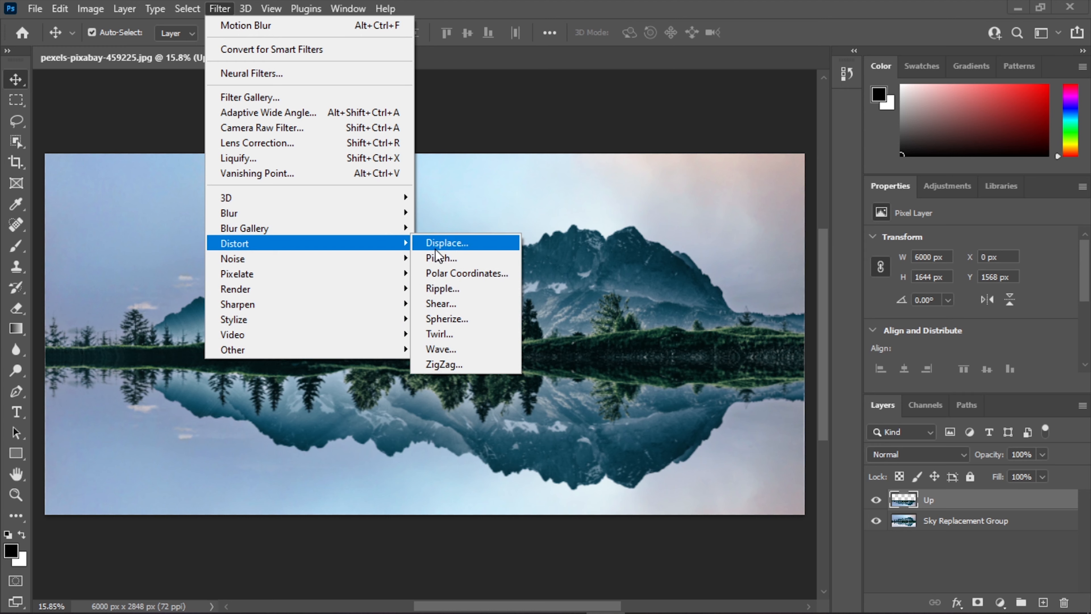
left_click(473, 289)
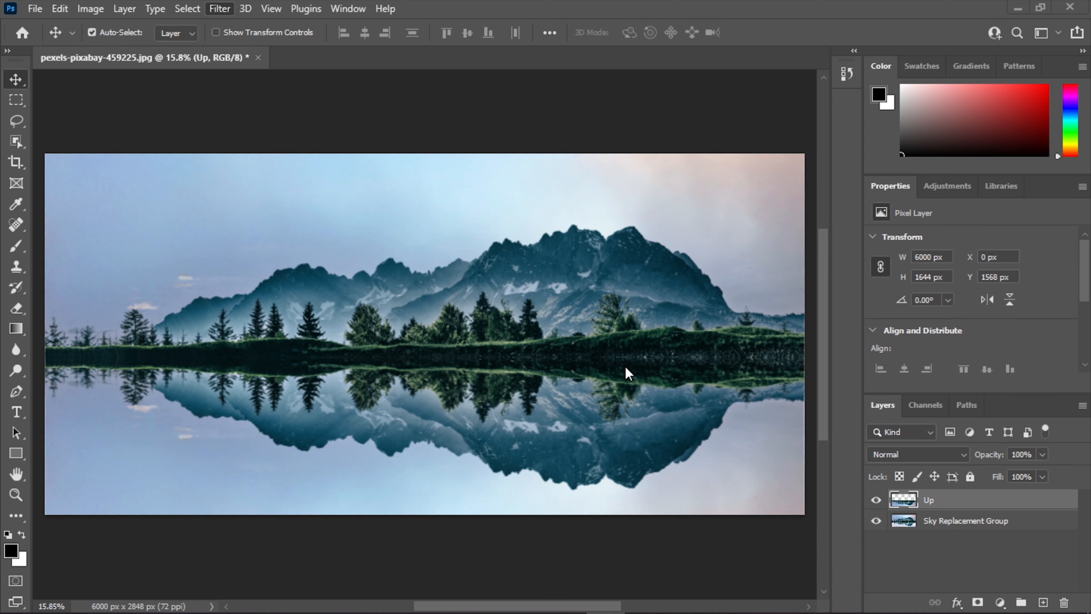
key("BackSpace")
type("2")
left_click(659, 139)
- Apply a Gaussian Blur to the Up layer with a radius of 0.5 pixels
left_click(219, 9)
left_click(390, 219)
left_click(221, 9)
mouse_move(387, 213)
left_click(455, 272)
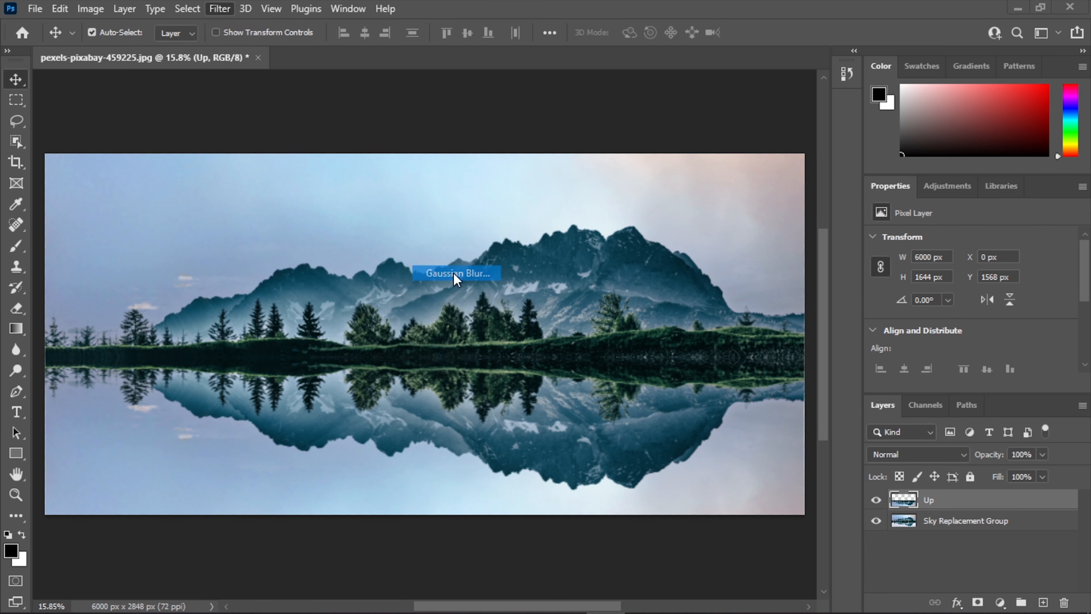
type("0.5")
key("Return")
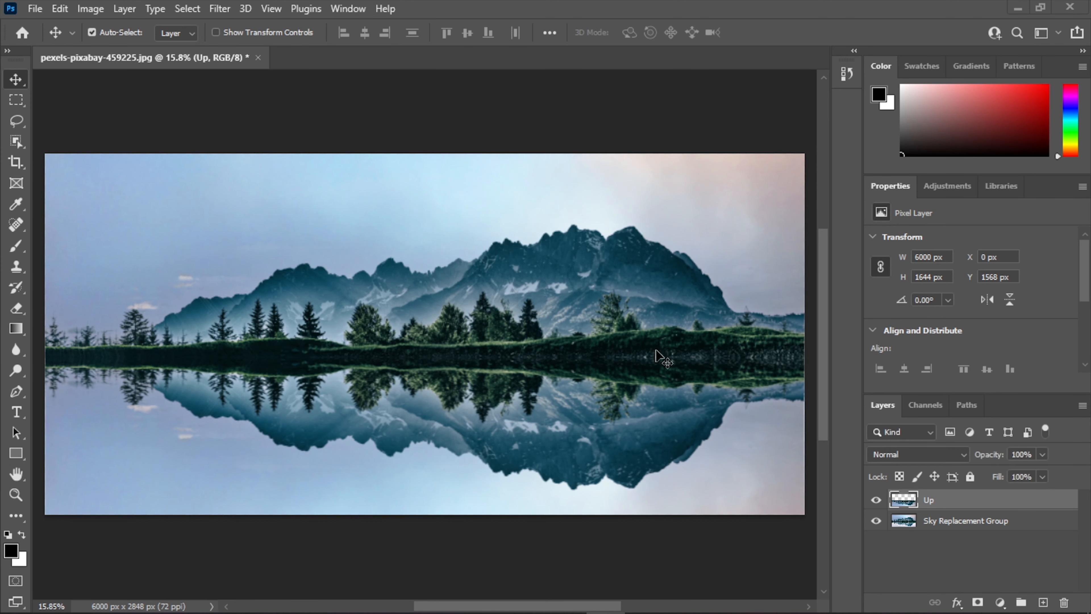
- Select the Sky Replacement Group layer and toggle its visibility to check what it contributes to the image
left_click(938, 525)
left_click(876, 521)
left_click(876, 521)
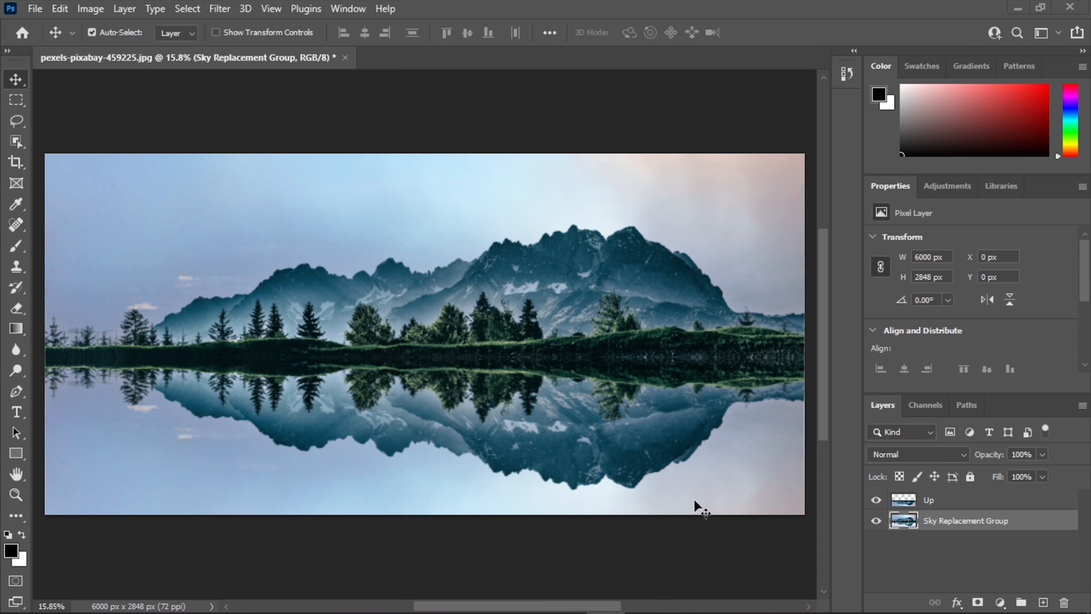